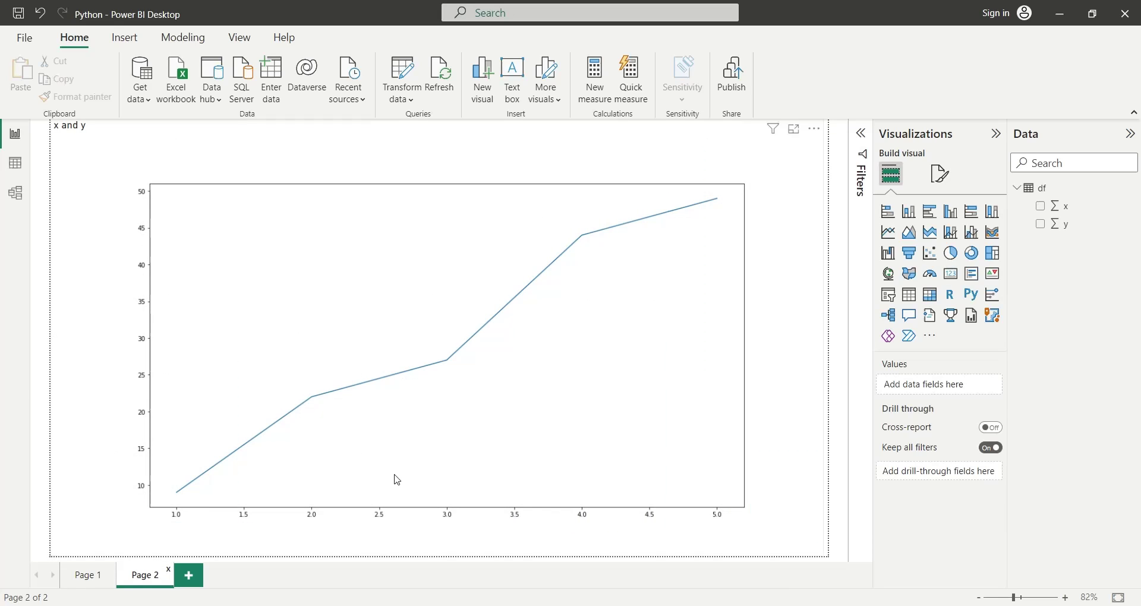
Step: Select the x and y line-chart Python visual on Page 2 to show its matplotlib script
{"action": "left_click", "coordinate": [437, 449]}
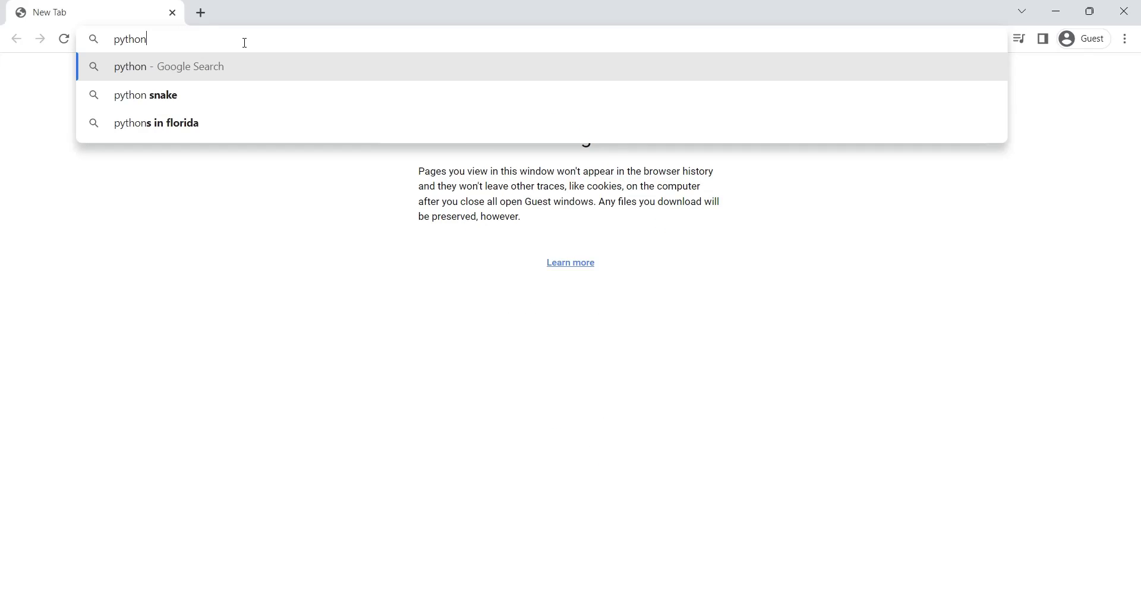
Step: Search 'python' and download the Python 3.10.10 Windows installer (64-bit) from python.org
{"action": "key", "text": "Return"}
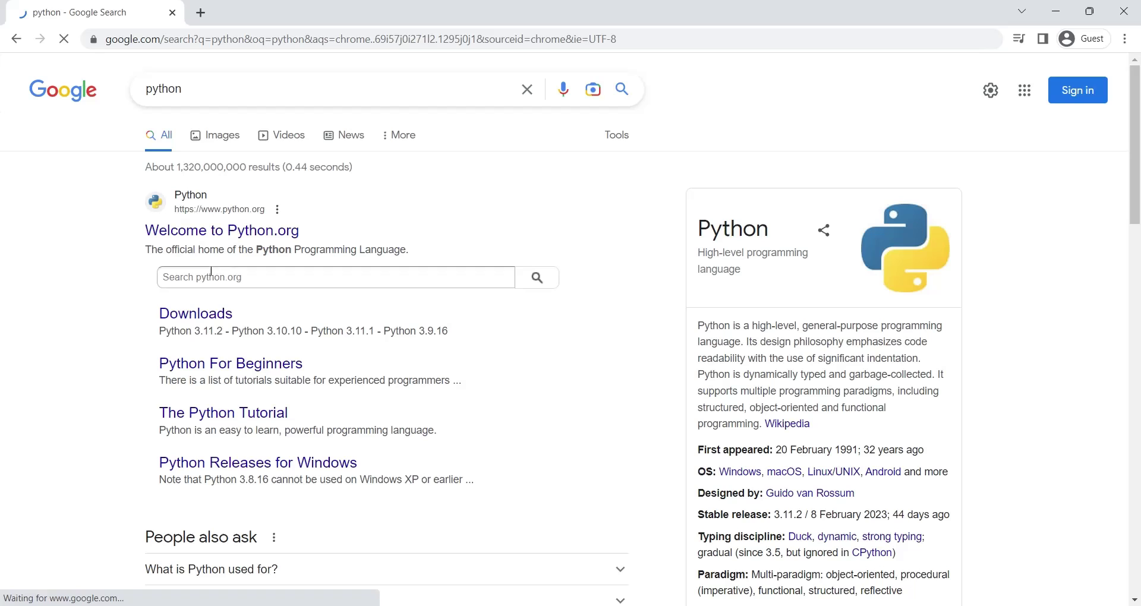
{"action": "left_click", "coordinate": [198, 315]}
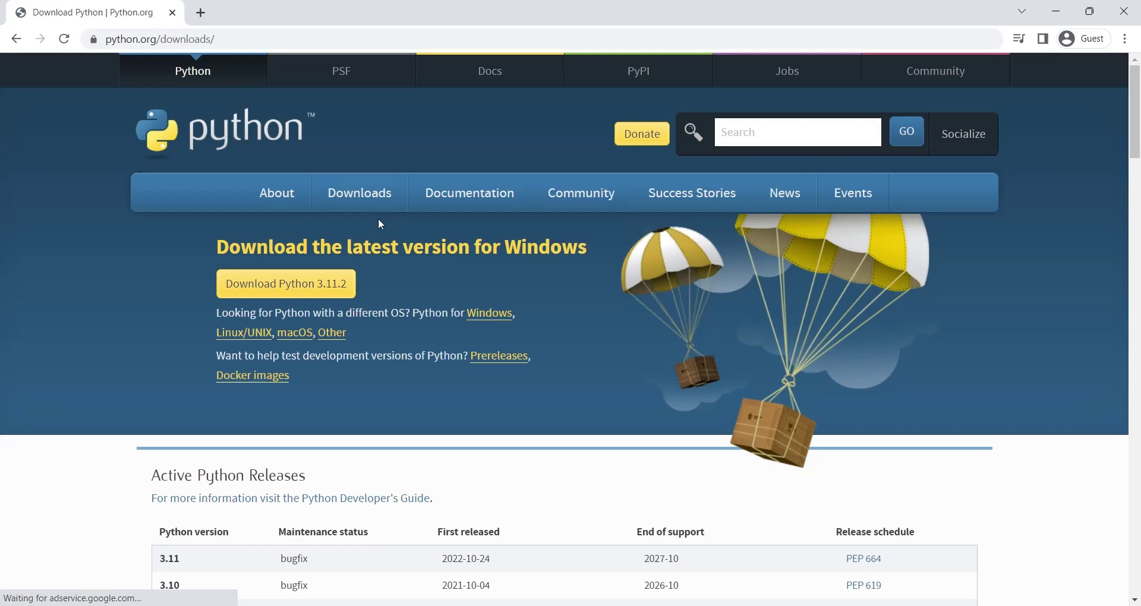
{"action": "mouse_move", "coordinate": [380, 205]}
{"action": "left_click", "coordinate": [370, 294]}
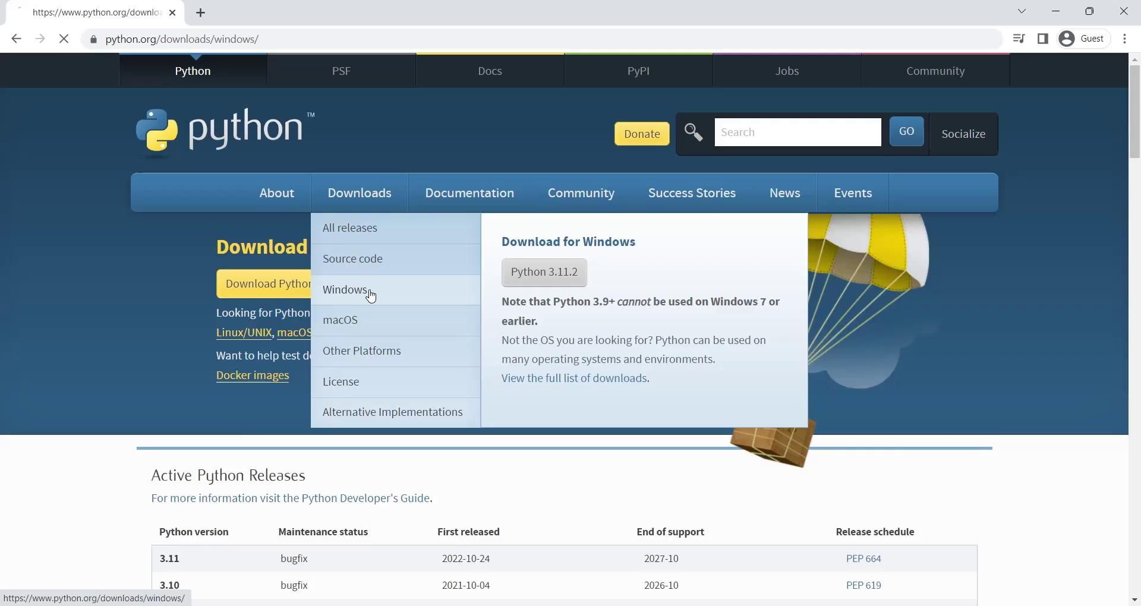
{"action": "scroll", "coordinate": [370, 293], "scroll_direction": "down", "scroll_amount": 3}
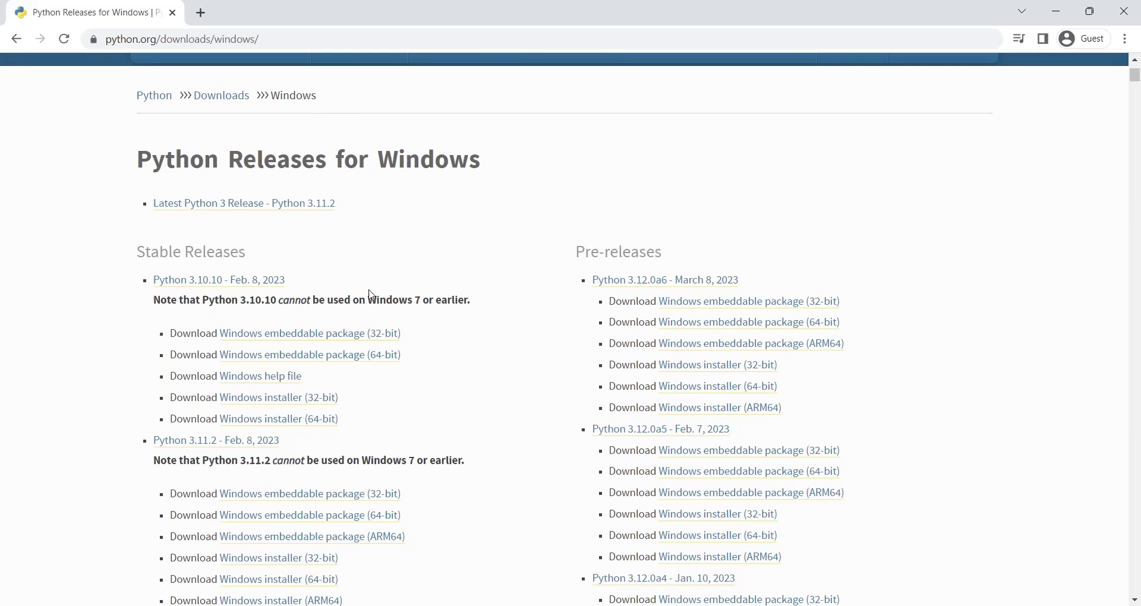
{"action": "left_click", "coordinate": [287, 422]}
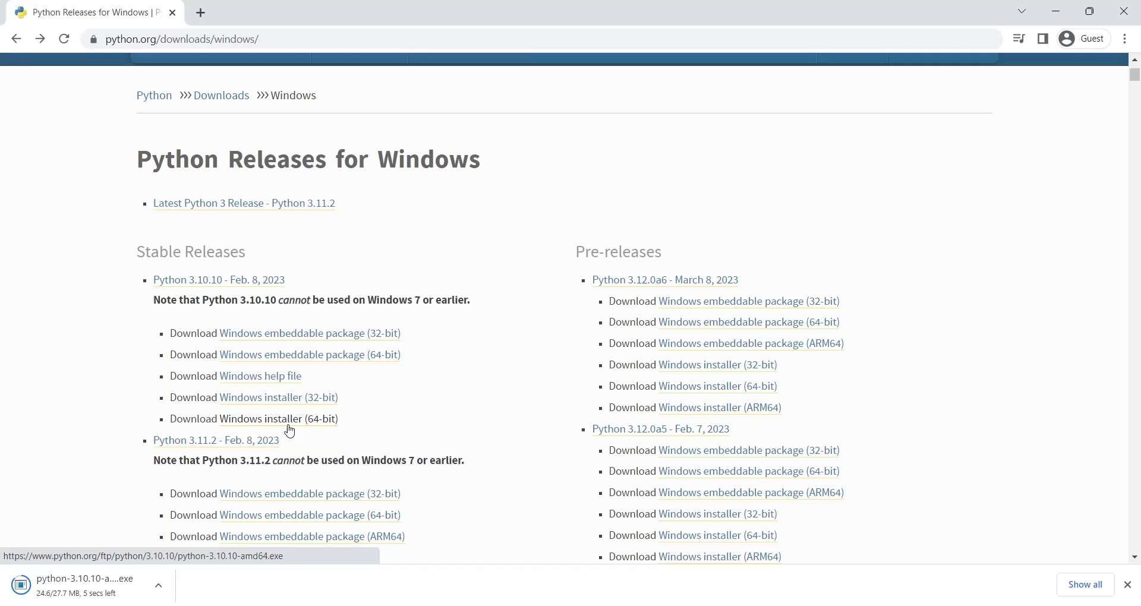
Step: Launch the downloaded installer and choose Customize installation, keeping all optional features
{"action": "left_click", "coordinate": [84, 585]}
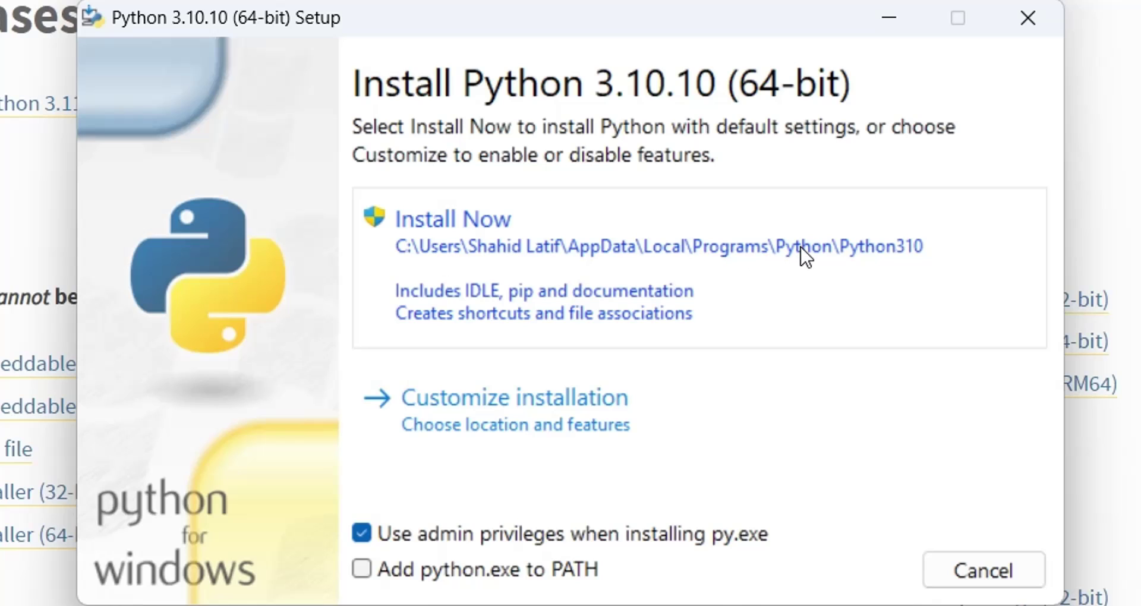
{"action": "left_click", "coordinate": [552, 440]}
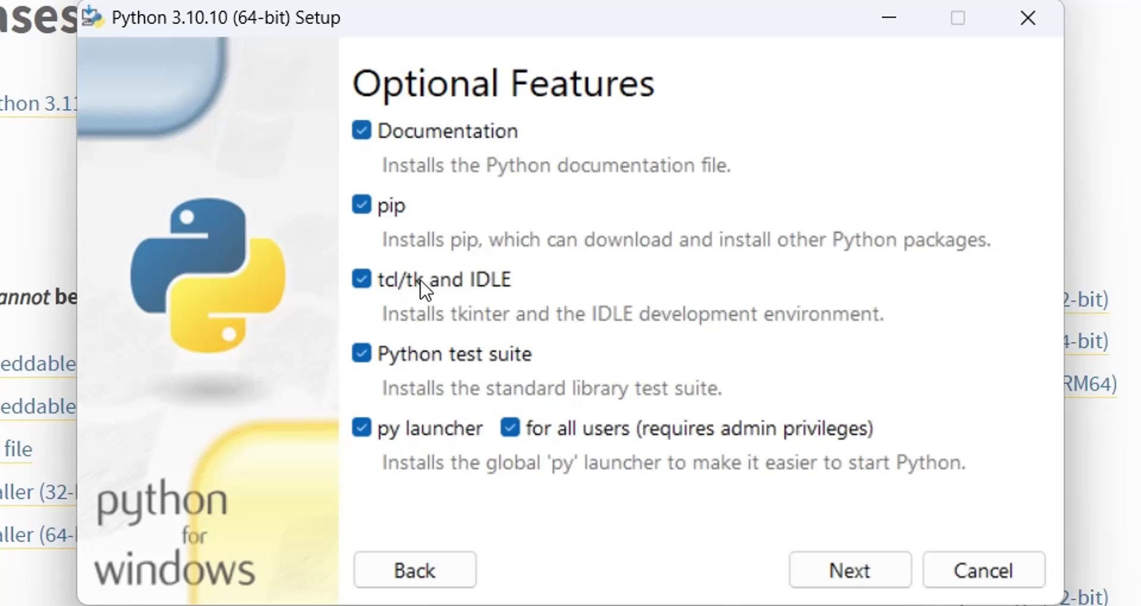
{"action": "left_click", "coordinate": [849, 570]}
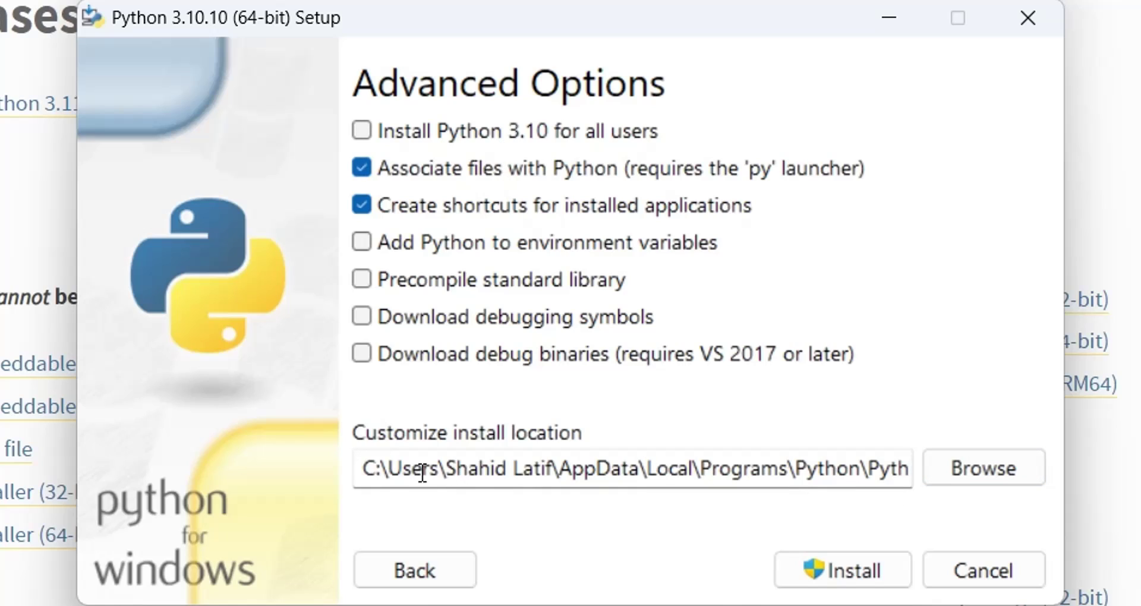
Step: Set the install location to C:\Python\Python310 and install Python 3.10 for all users
{"action": "left_click_drag", "start_coordinate": [389, 467], "coordinate": [724, 470]}
{"action": "key", "text": "BackSpace"}
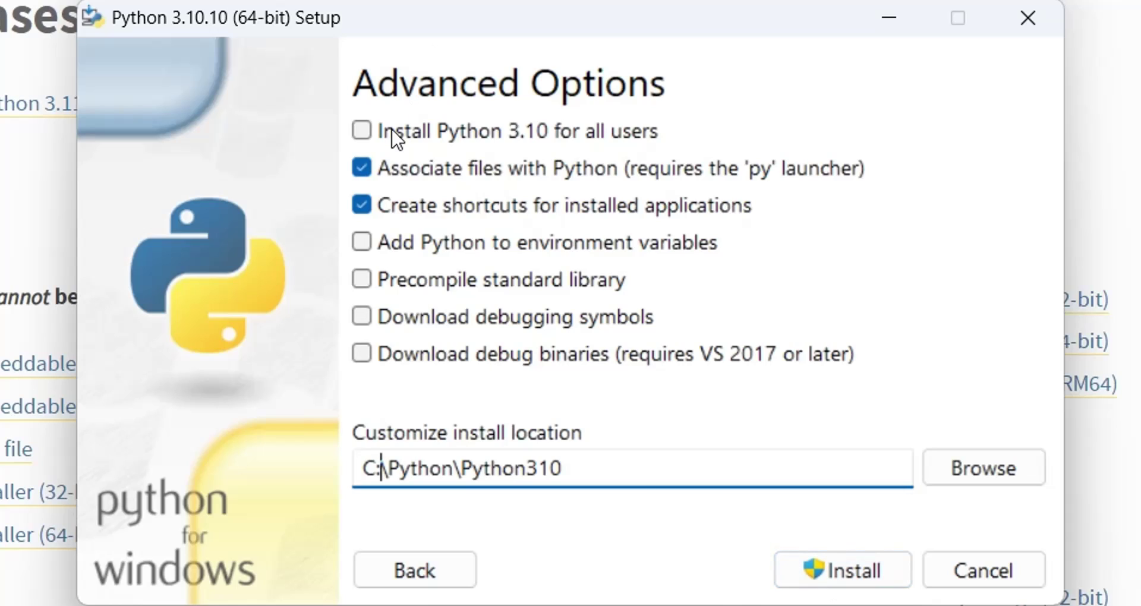
{"action": "left_click", "coordinate": [362, 131]}
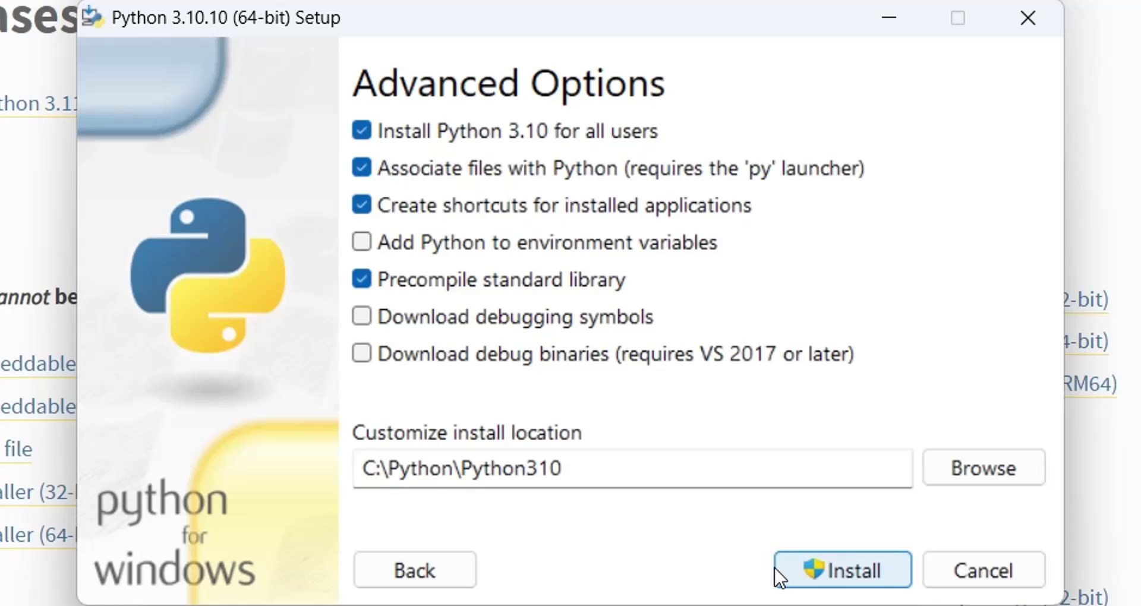
Step: Install Python 3.10.10 into C:\Python\Python310
{"action": "left_click", "coordinate": [830, 573]}
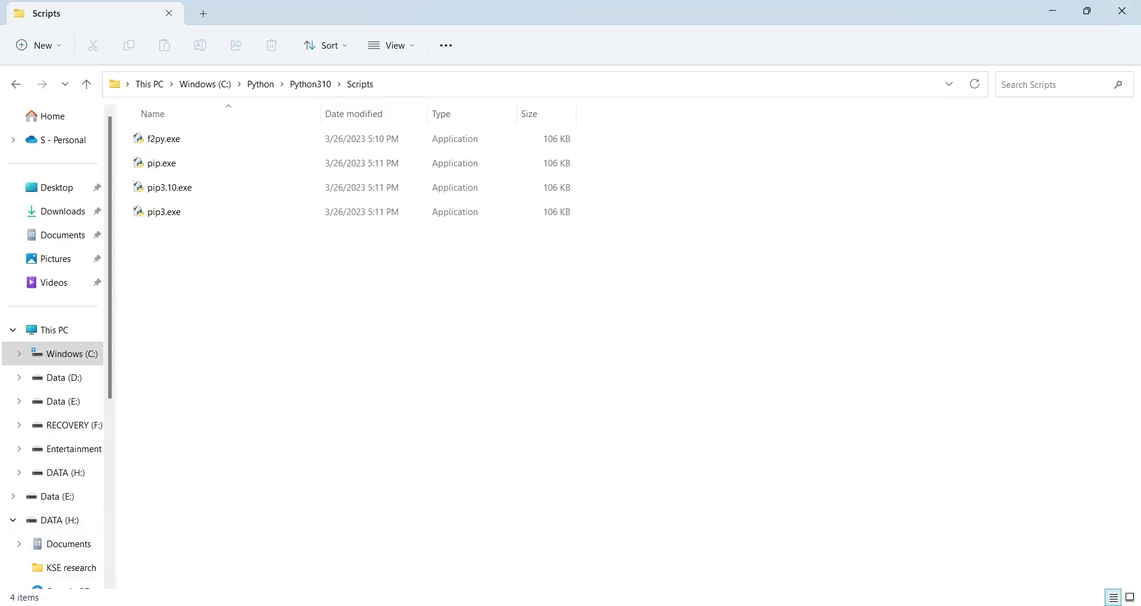
Step: Launch Command Prompt from the Start search with 'cmd'
{"action": "key", "text": "super"}
{"action": "type", "text": "cmd"}
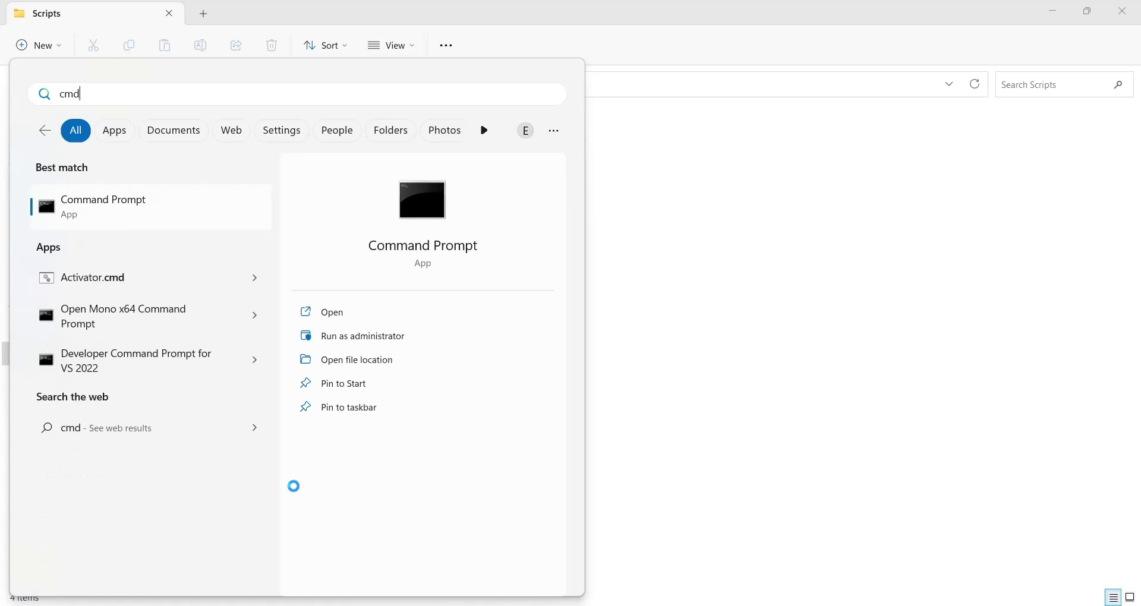
{"action": "key", "text": "Return"}
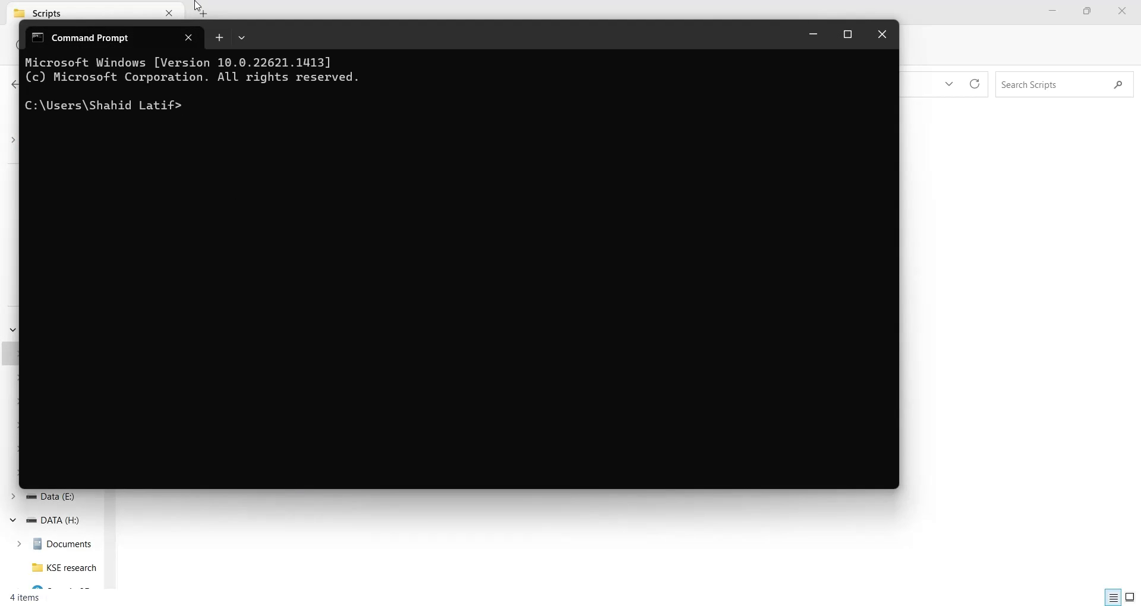
Step: Change directory to the copied C:\Python\Python310\Scripts path and type 'pip install matplotlib'
{"action": "left_click_drag", "start_coordinate": [282, 29], "coordinate": [408, 181]}
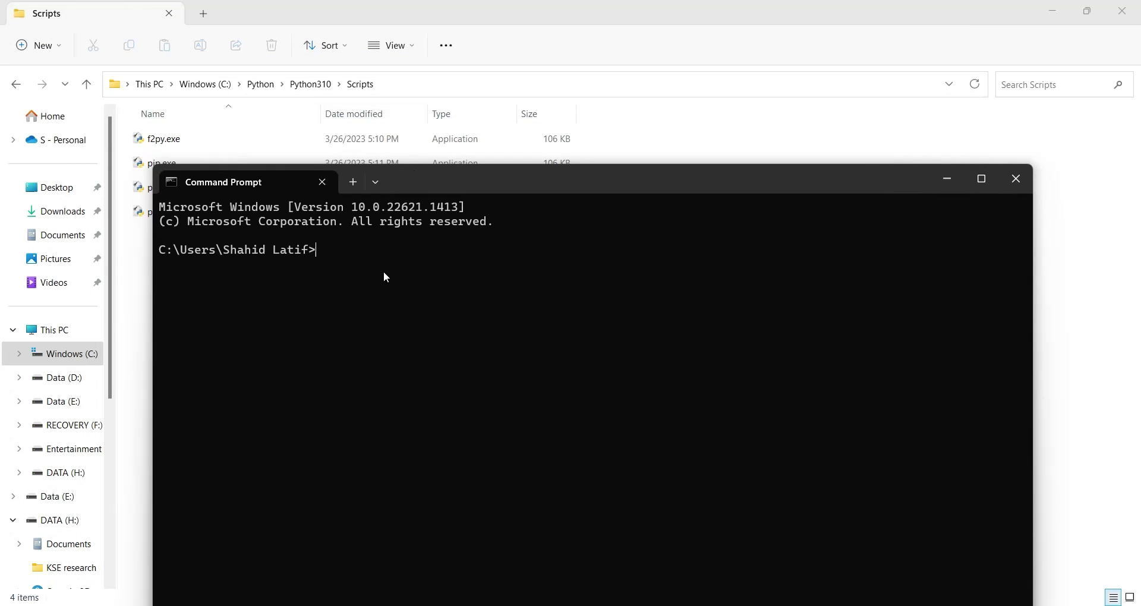
{"action": "left_click", "coordinate": [399, 85]}
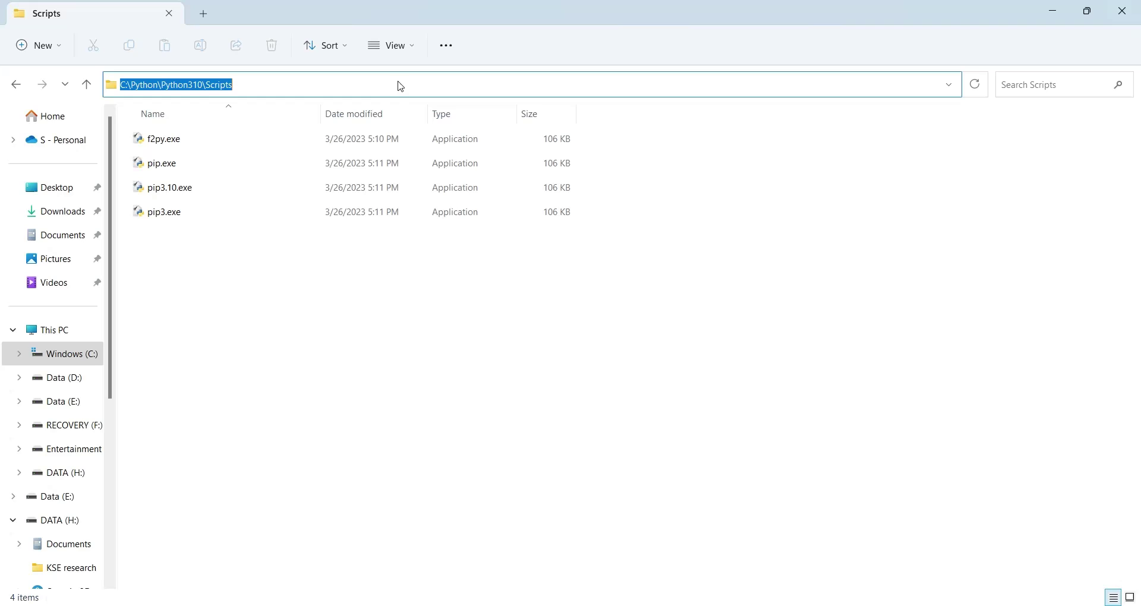
{"action": "key", "text": "alt+Tab"}
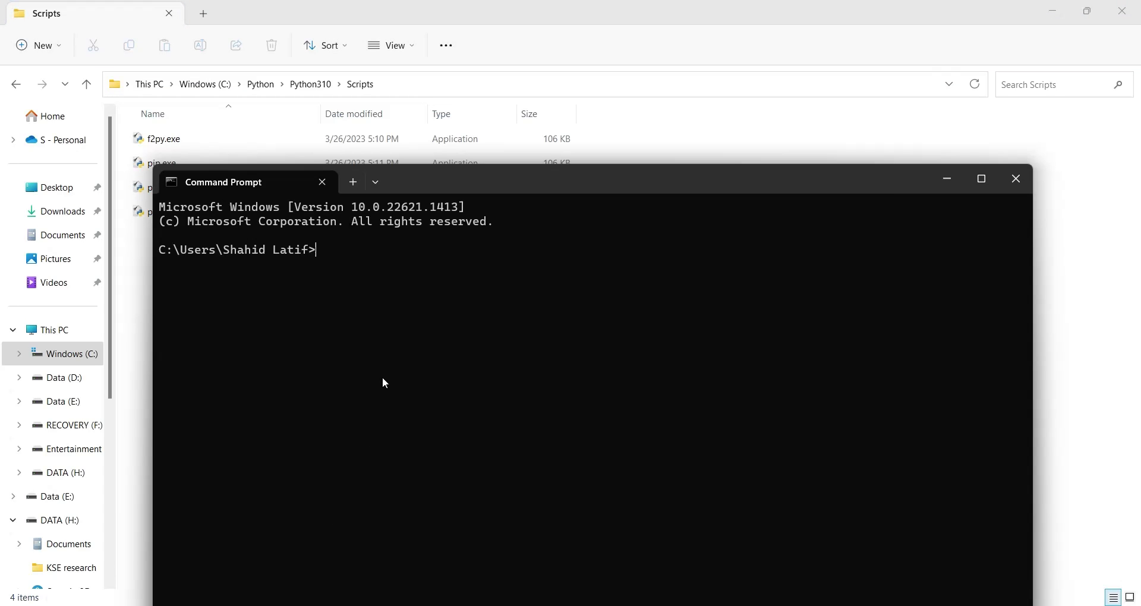
{"action": "type", "text": "cd"}
{"action": "type", "text": "C:\\Python\\Python310\\Scripts"}
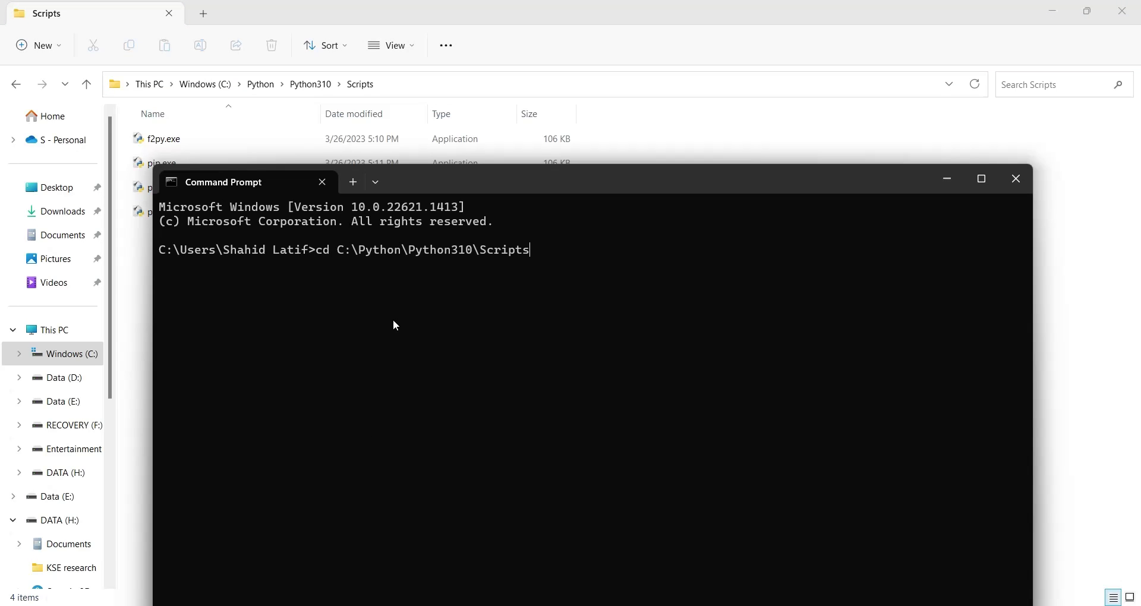
{"action": "key", "text": "Return"}
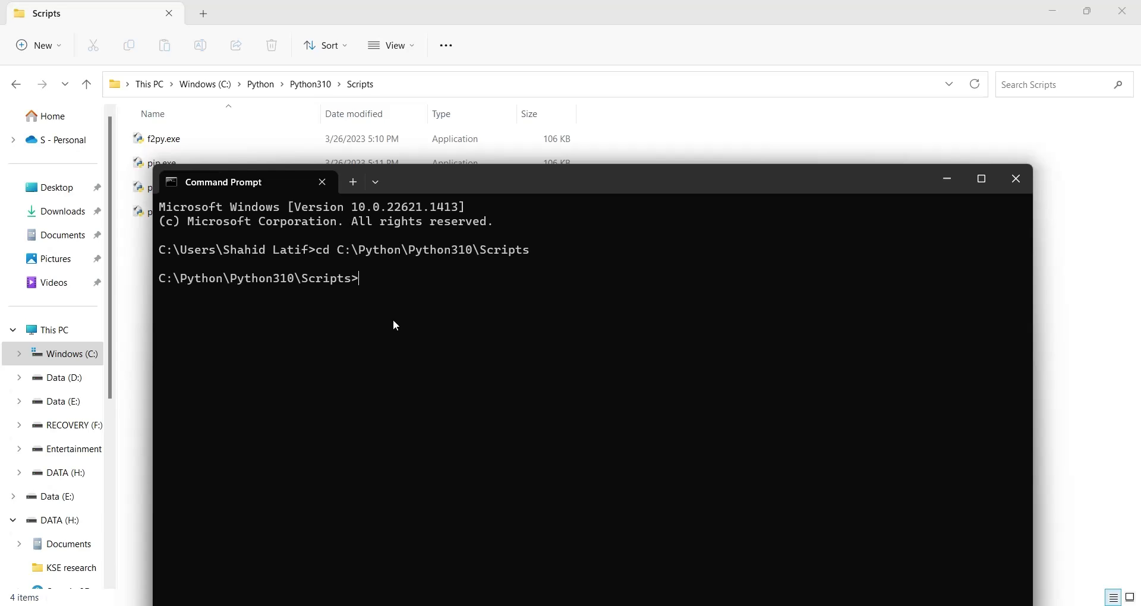
{"action": "type", "text": "pip install matplotli"}
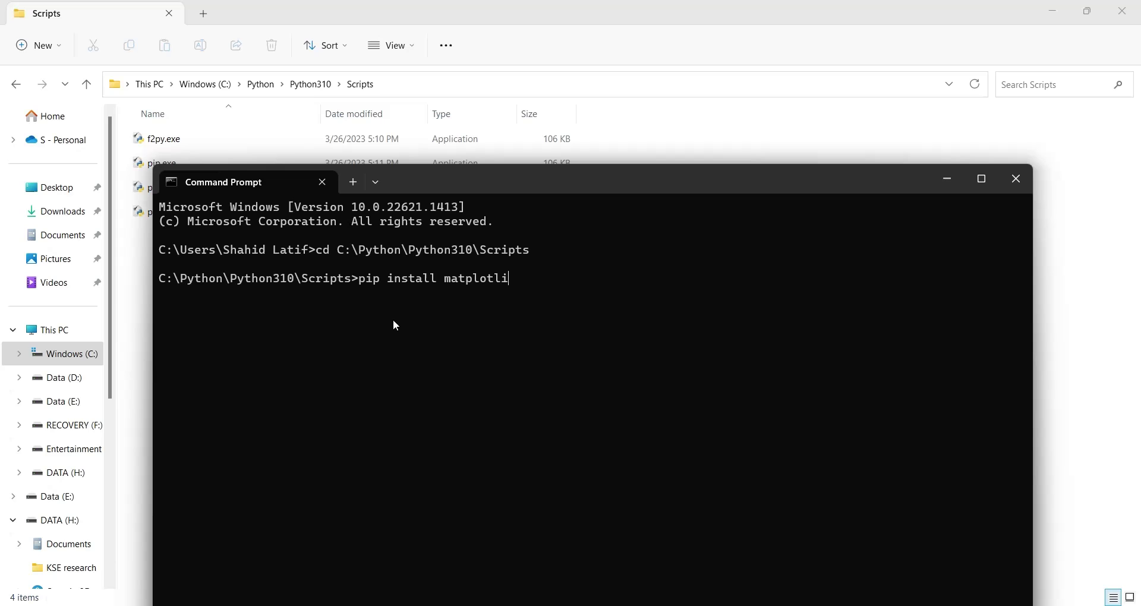
{"action": "type", "text": "b"}
Step: Install matplotlib with pip, then close Command Prompt with 'exit'
{"action": "key", "text": "Return"}
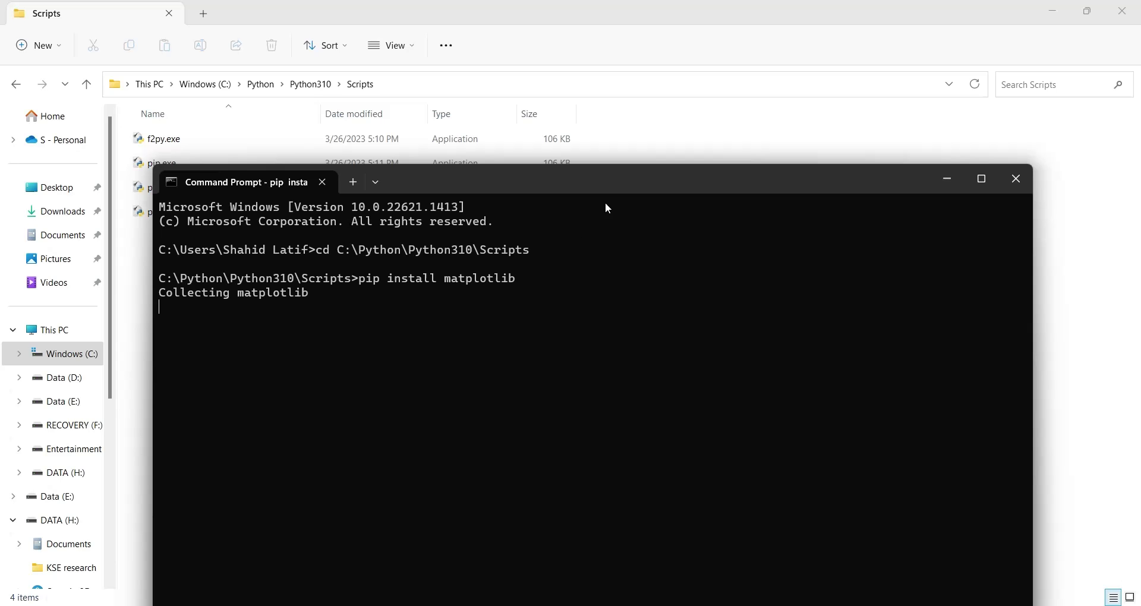
{"action": "left_click_drag", "start_coordinate": [610, 185], "coordinate": [587, 109]}
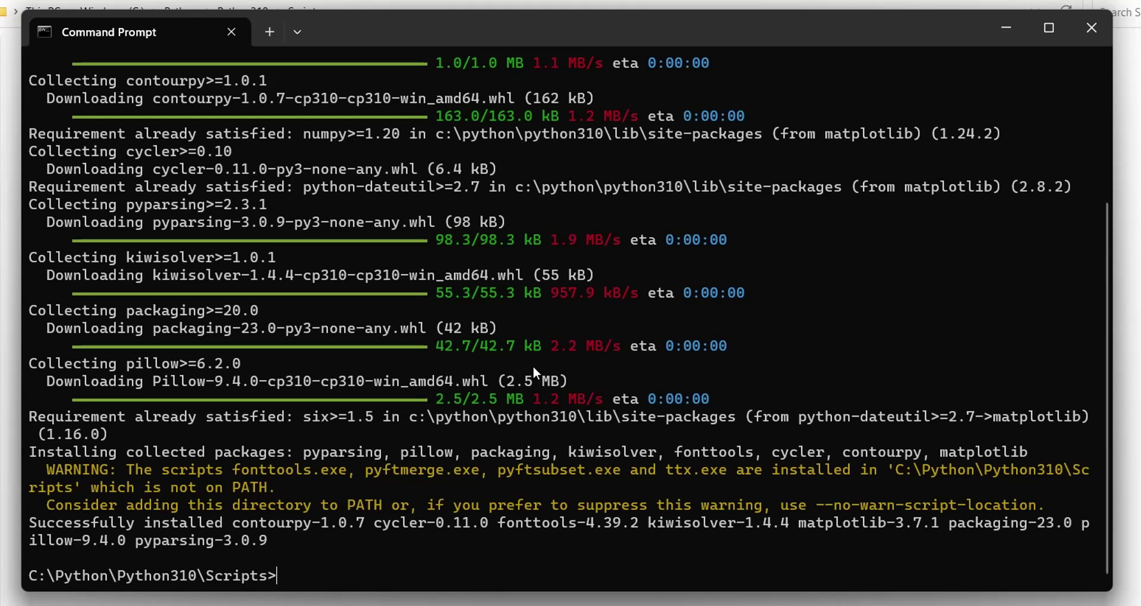
{"action": "type", "text": "exit"}
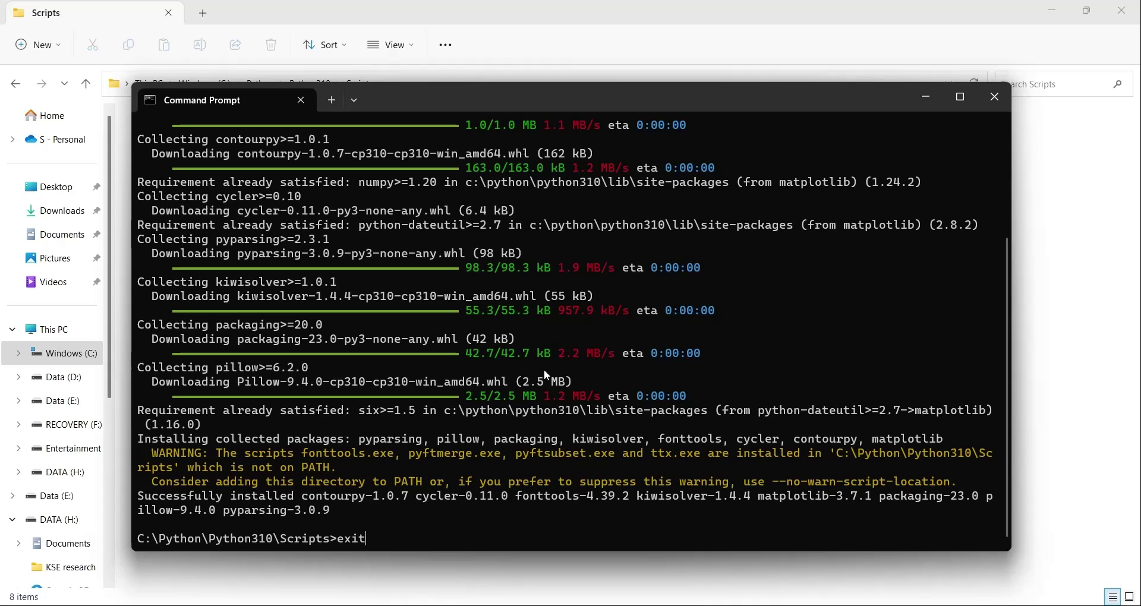
{"action": "key", "text": "Return"}
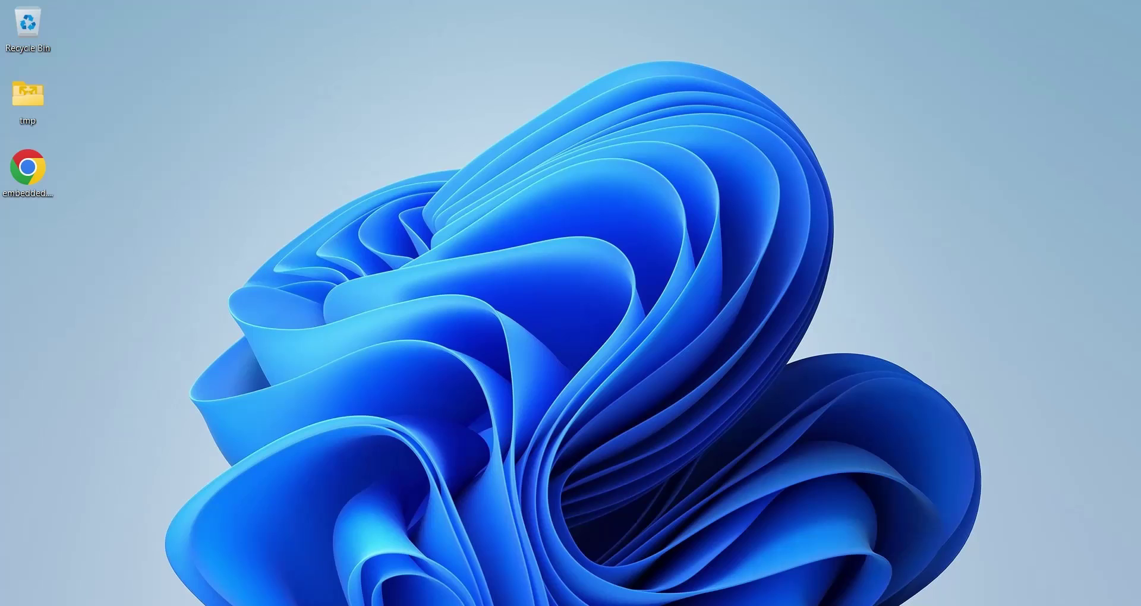
Step: Launch Power BI Desktop by searching 'power' in the Start menu
{"action": "key", "text": "super"}
{"action": "type", "text": "po"}
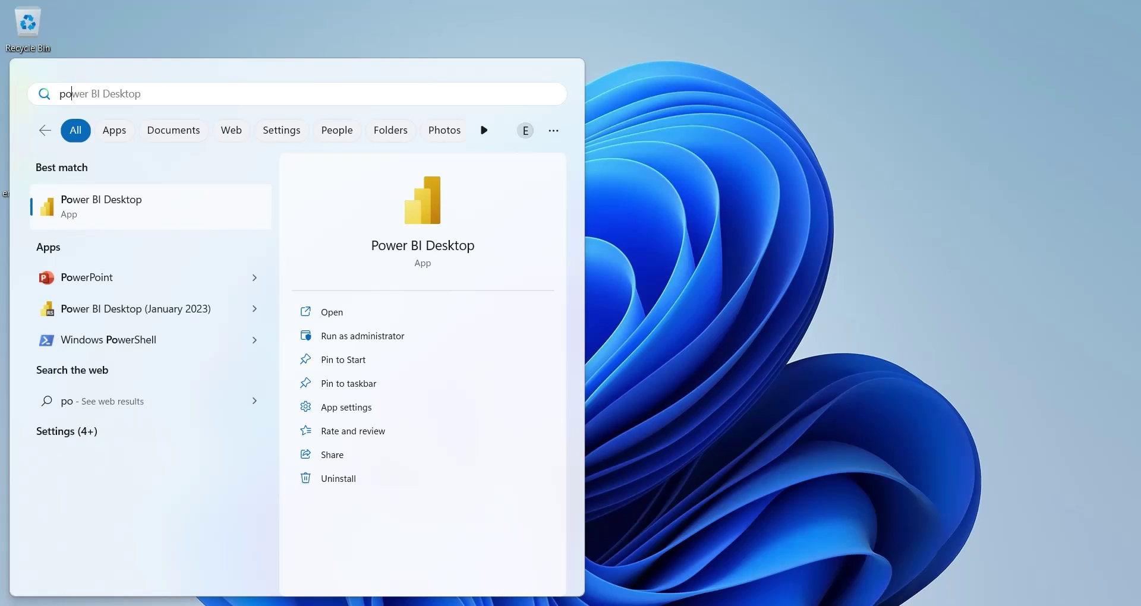
{"action": "type", "text": "wer"}
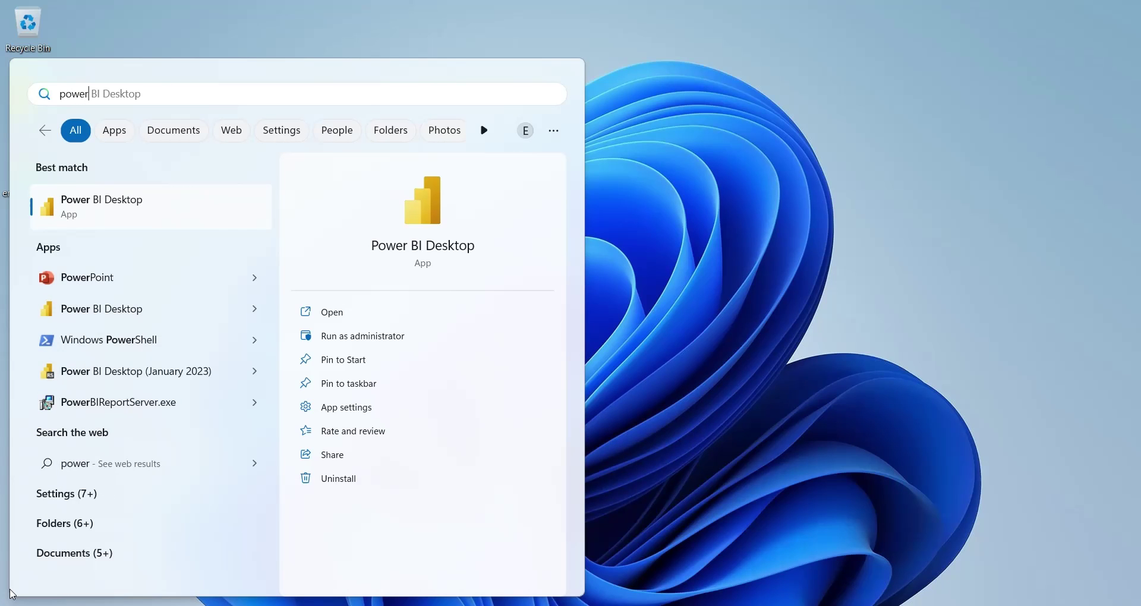
{"action": "left_click", "coordinate": [82, 207]}
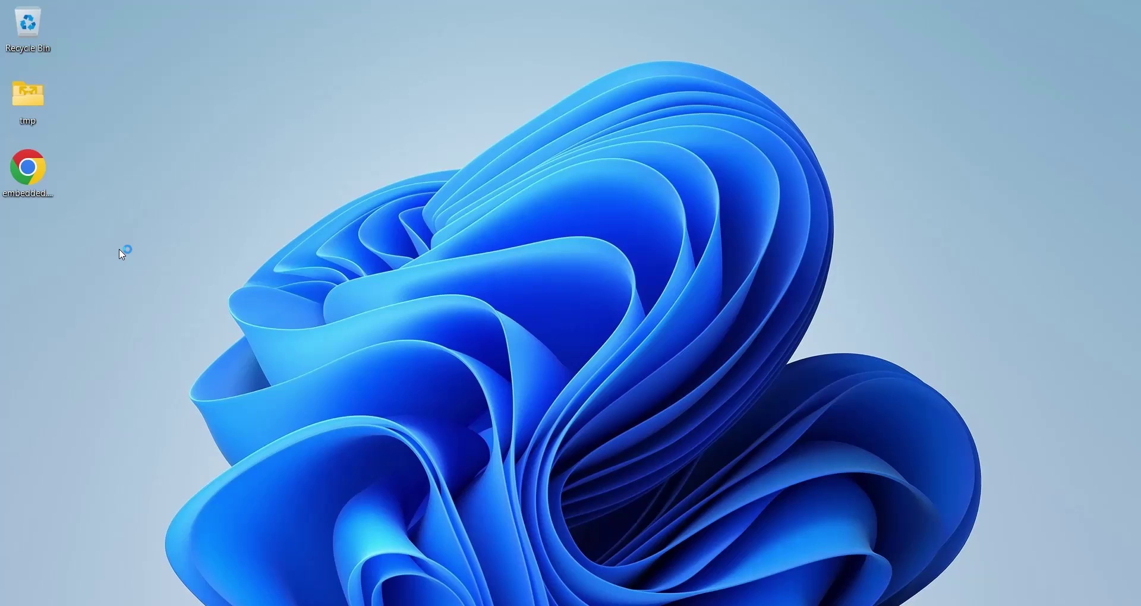
{"action": "mouse_move", "coordinate": [80, 603]}
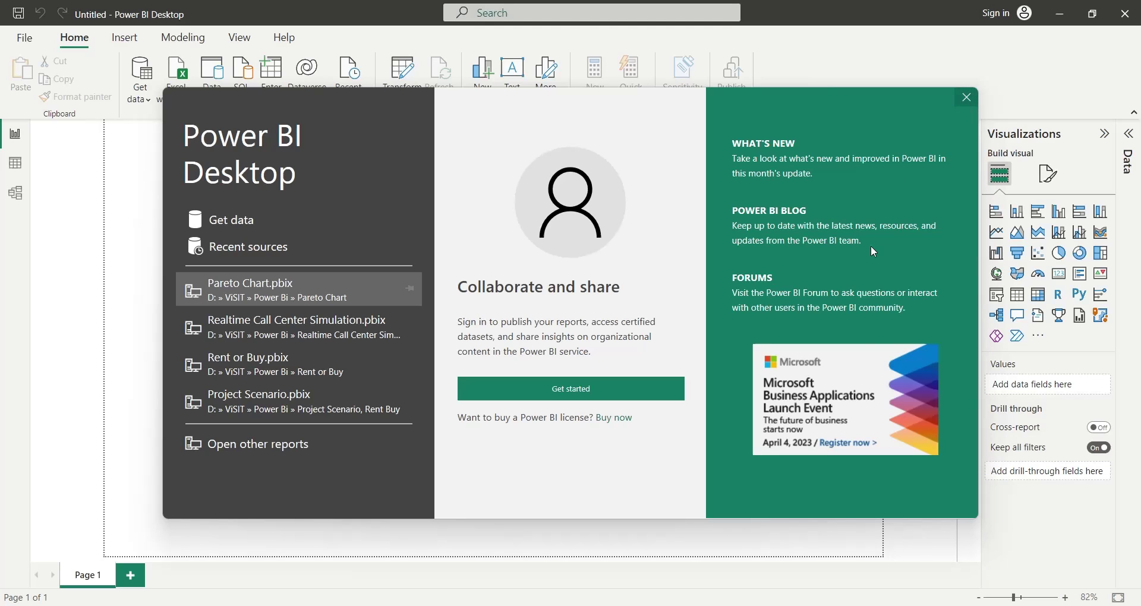
Step: Dismiss the welcome screen and bring up the Python scripting page of Options
{"action": "left_click", "coordinate": [969, 100]}
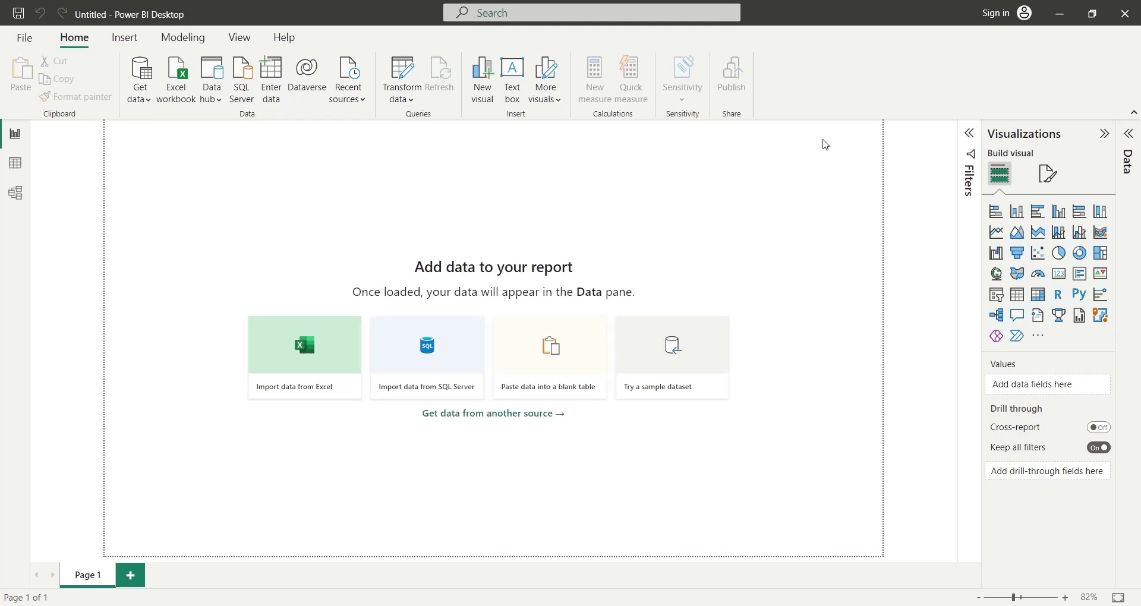
{"action": "left_click", "coordinate": [32, 38]}
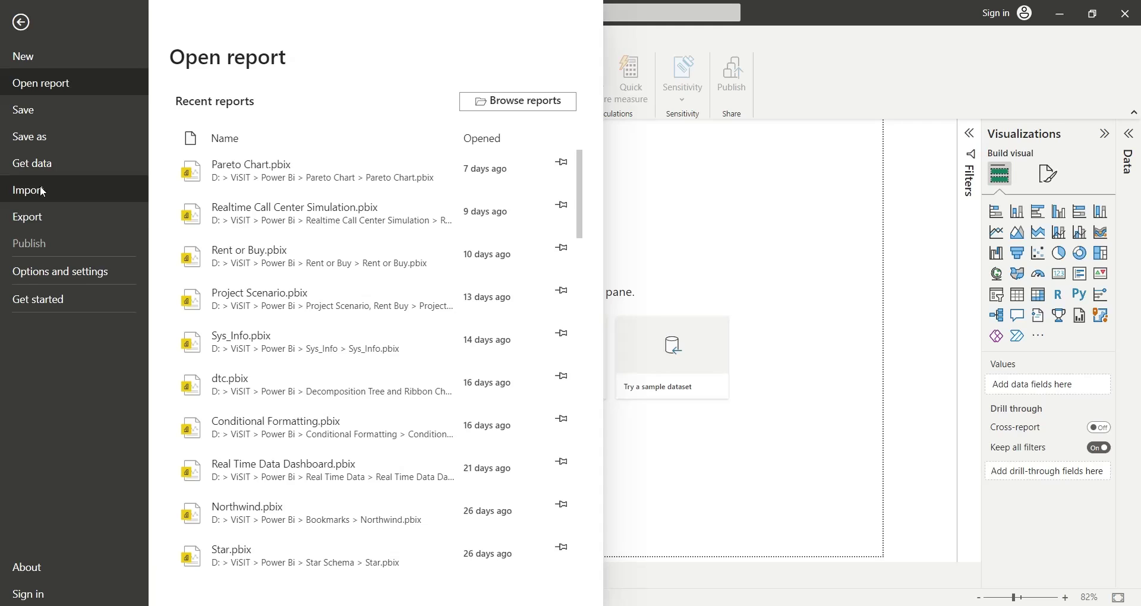
{"action": "left_click", "coordinate": [43, 279]}
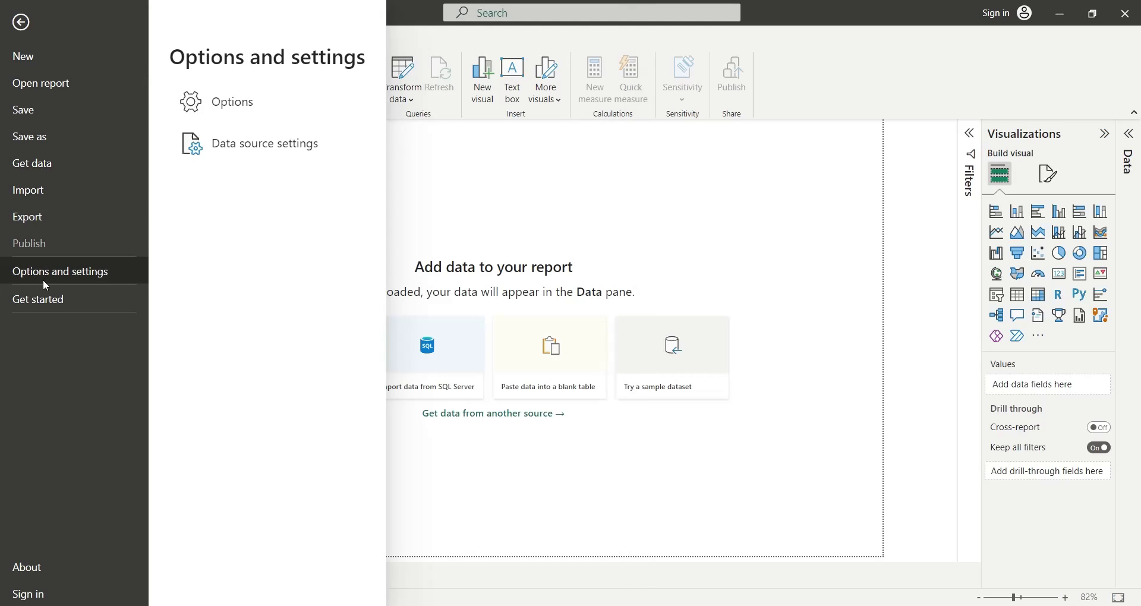
{"action": "key", "text": "Escape"}
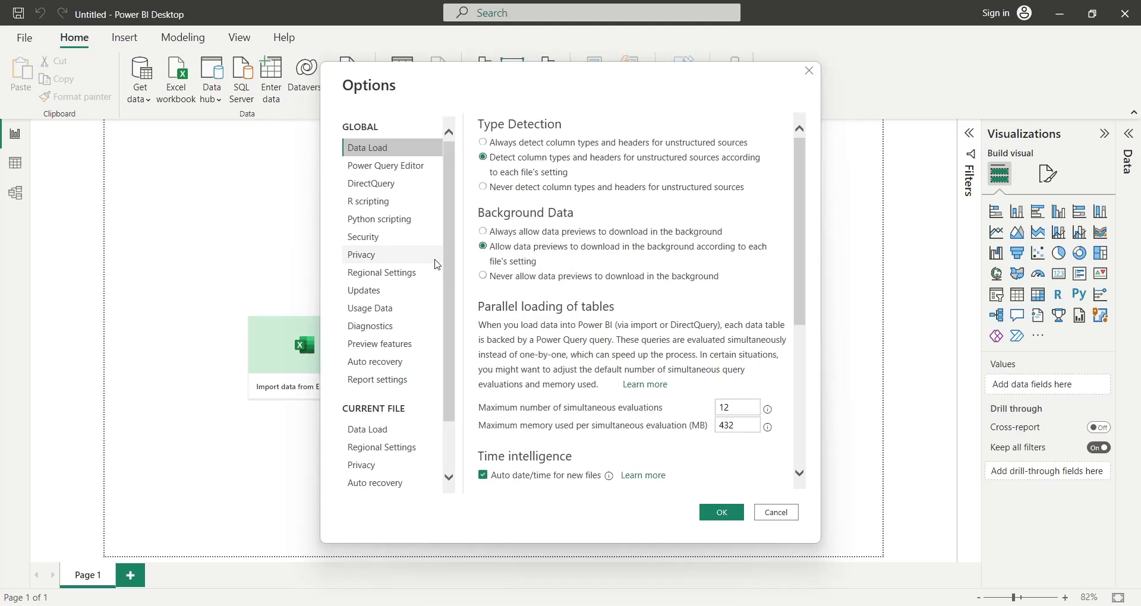
{"action": "left_click", "coordinate": [380, 221]}
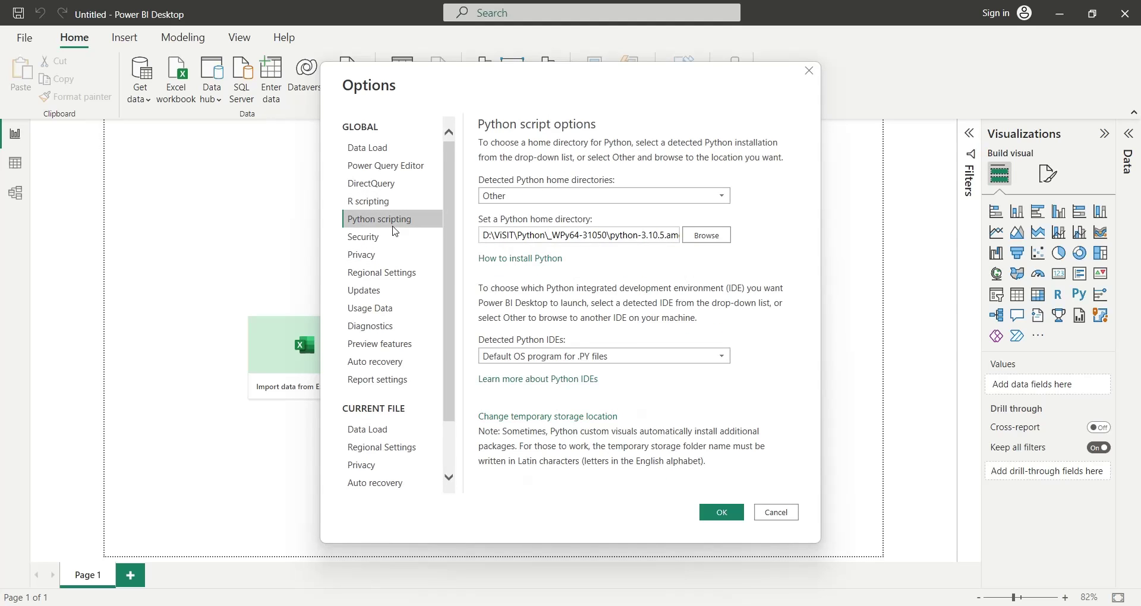
Step: Browse to and select C:\Python\Python310 as the Python home directory
{"action": "left_click", "coordinate": [705, 236]}
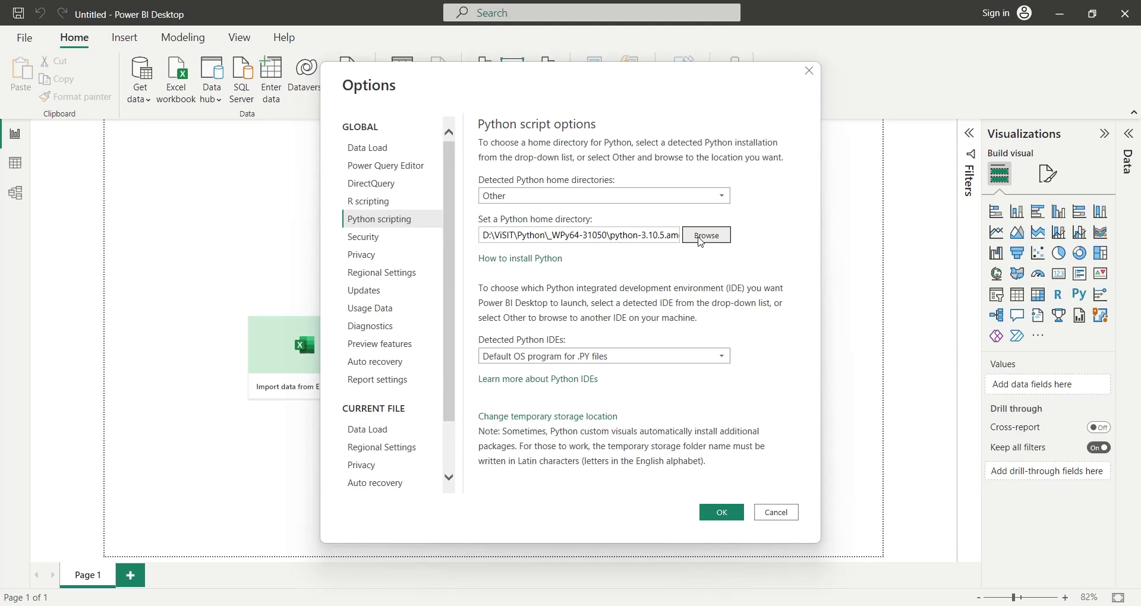
{"action": "double_click", "coordinate": [533, 346]}
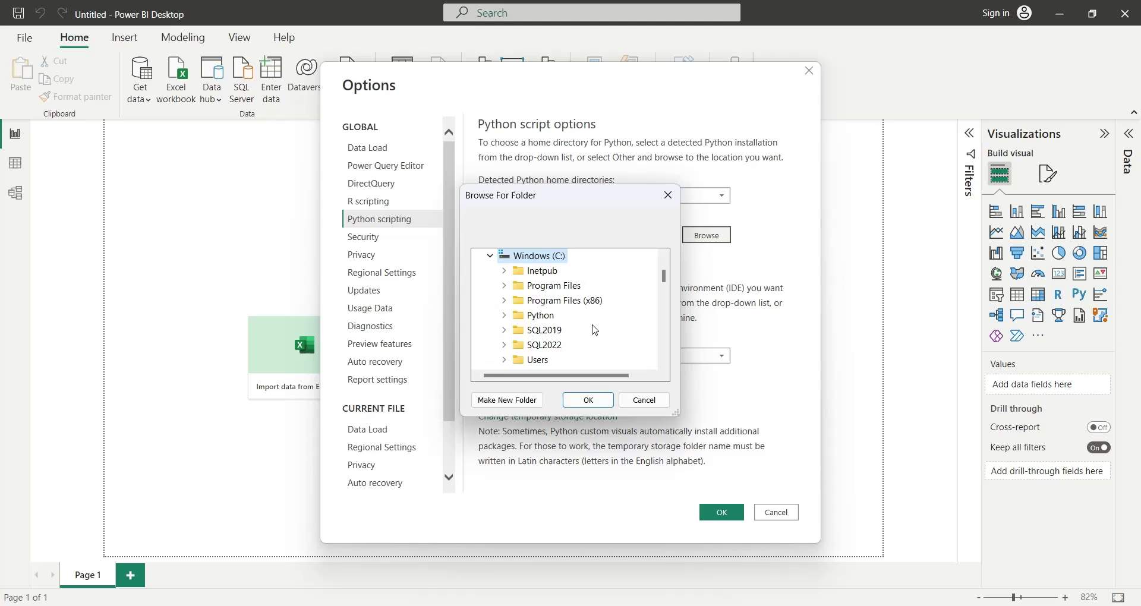
{"action": "scroll", "coordinate": [592, 332], "scroll_direction": "down", "scroll_amount": 1}
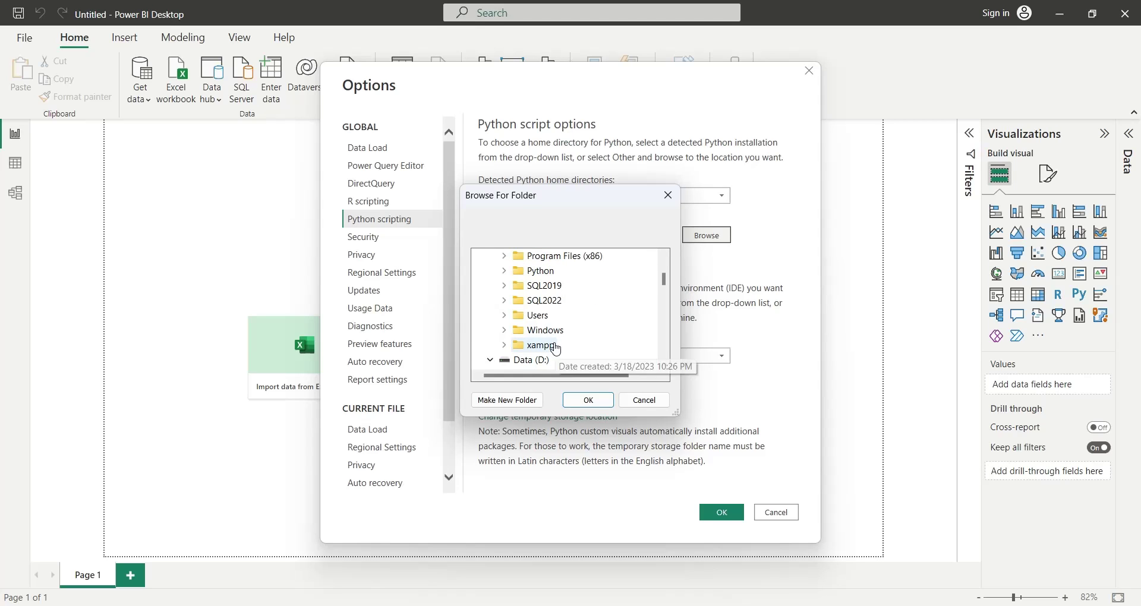
{"action": "left_click", "coordinate": [537, 271]}
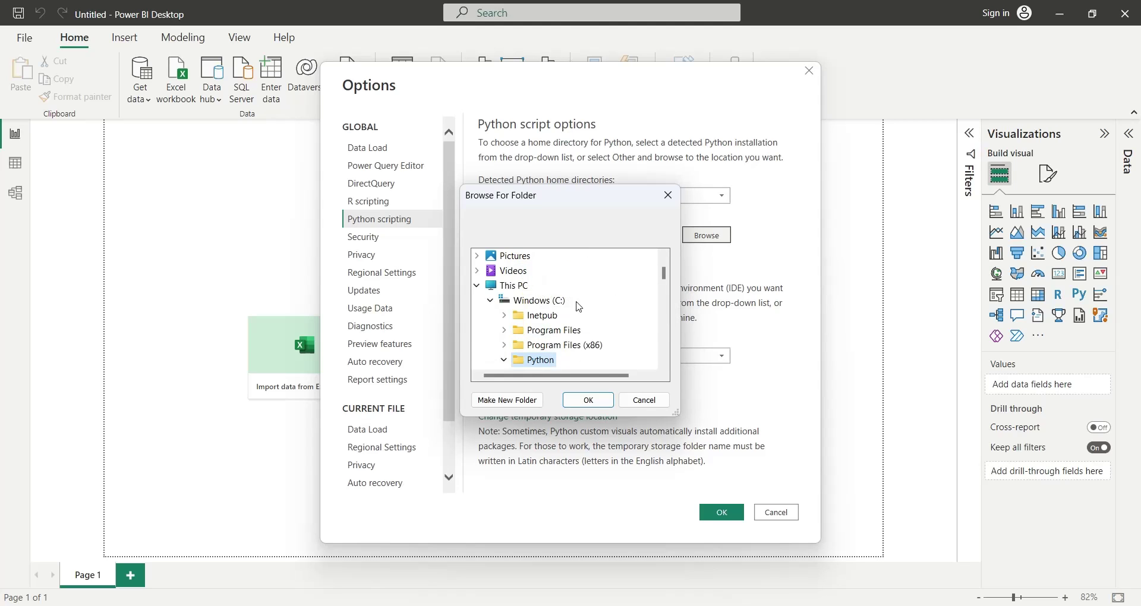
{"action": "left_click", "coordinate": [562, 330]}
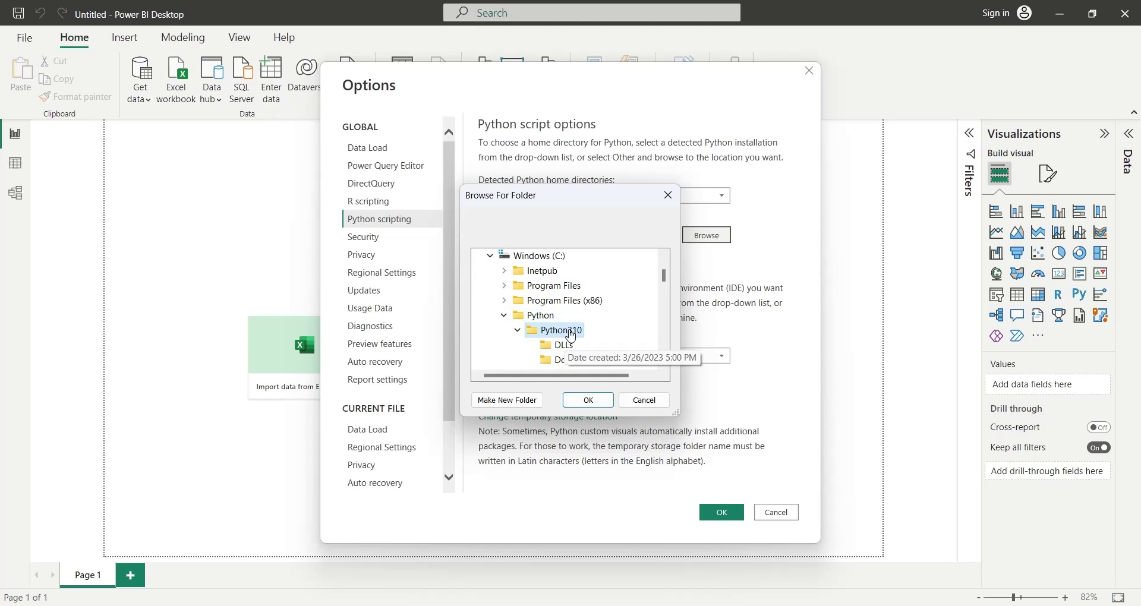
{"action": "left_click", "coordinate": [588, 400]}
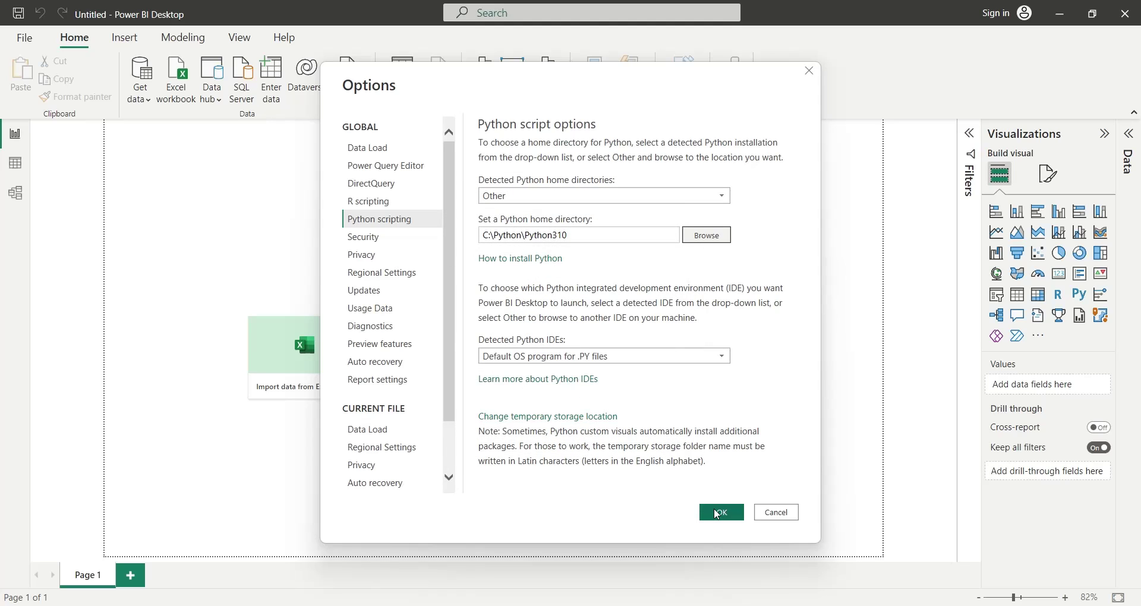
Step: Apply the Python options, then pick the Python script connector from Get data > More
{"action": "left_click", "coordinate": [717, 513]}
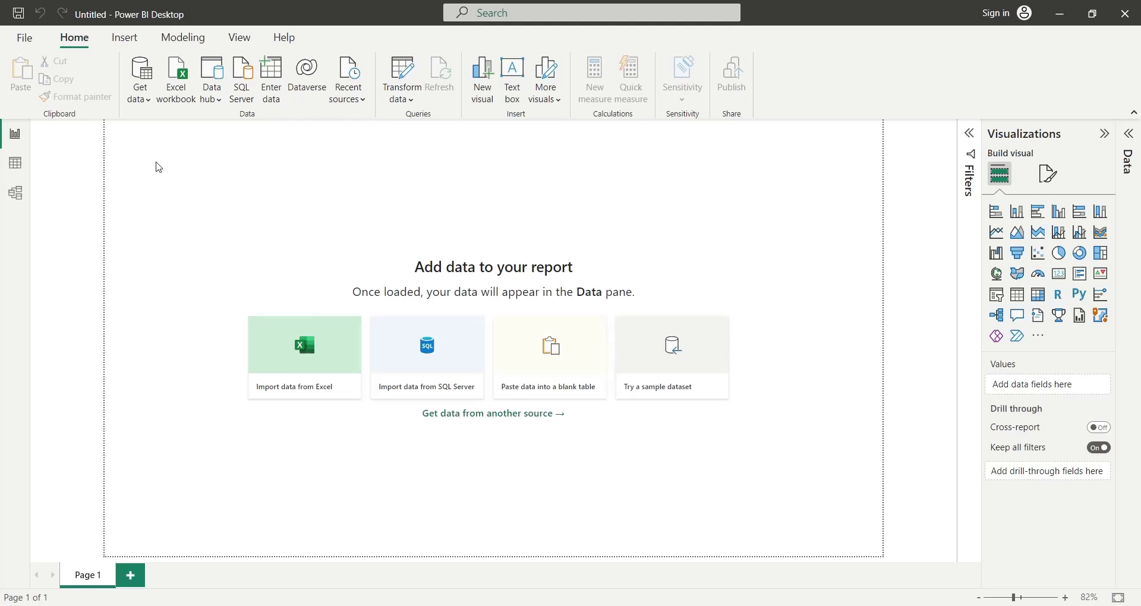
{"action": "left_click", "coordinate": [140, 95]}
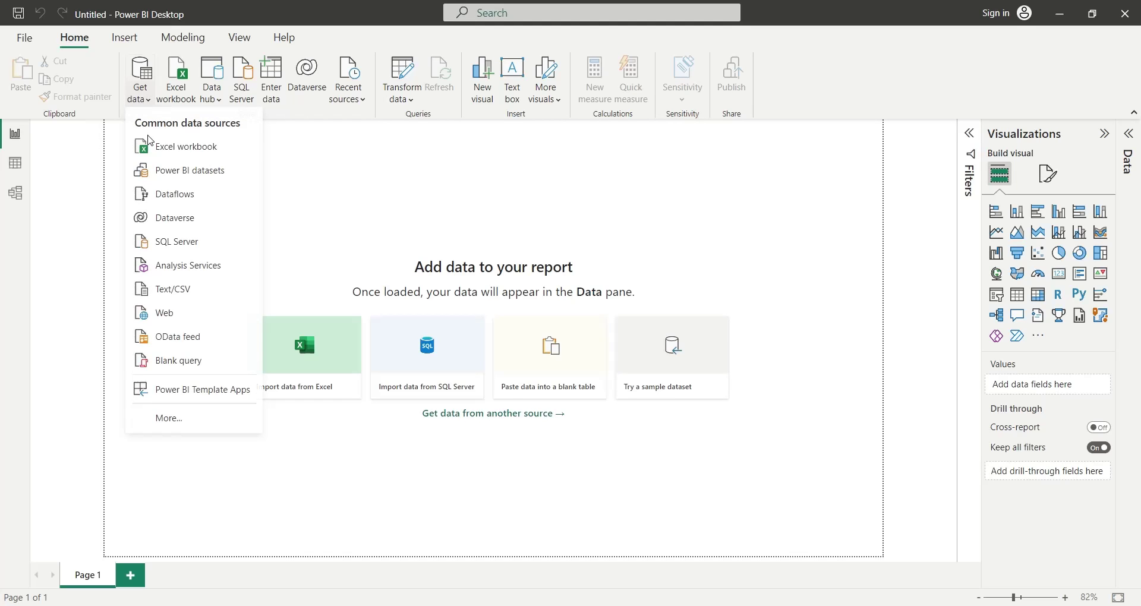
{"action": "left_click", "coordinate": [164, 422]}
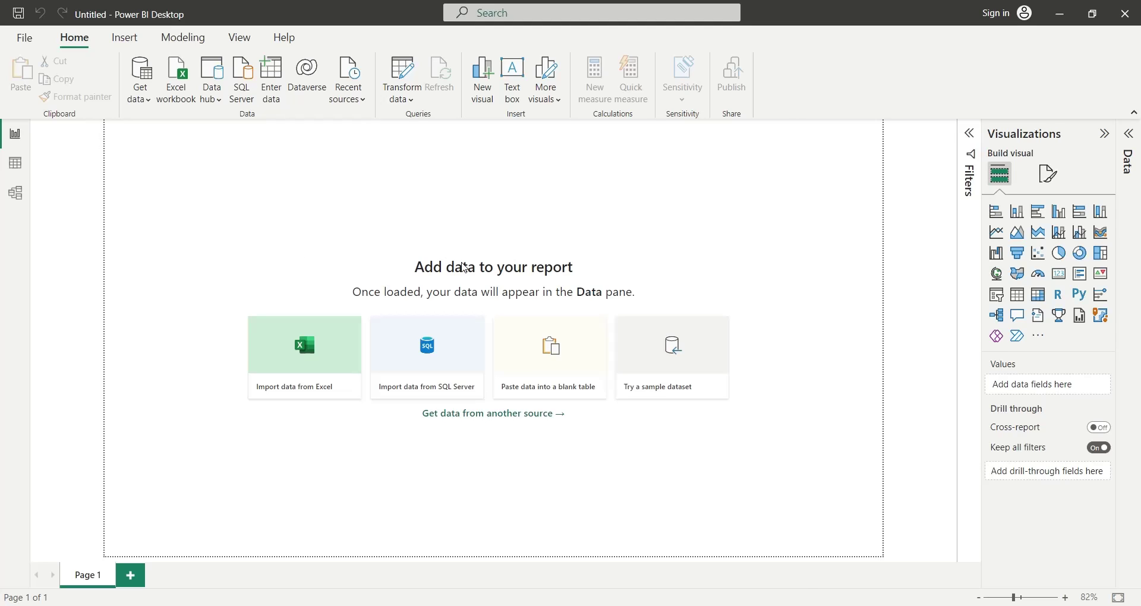
{"action": "type", "text": "python"}
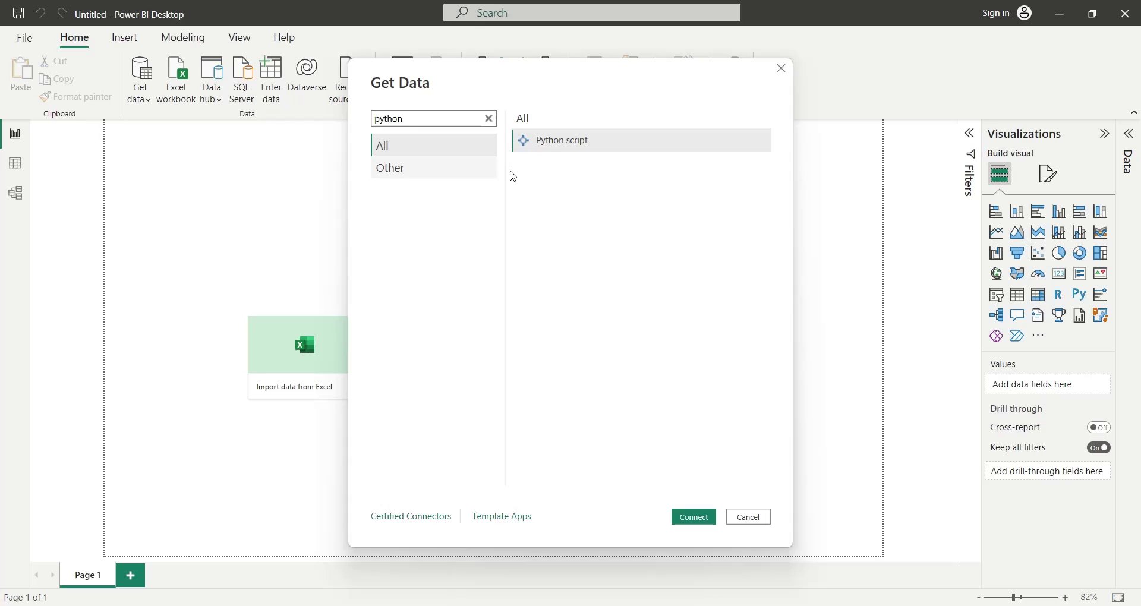
{"action": "double_click", "coordinate": [550, 145]}
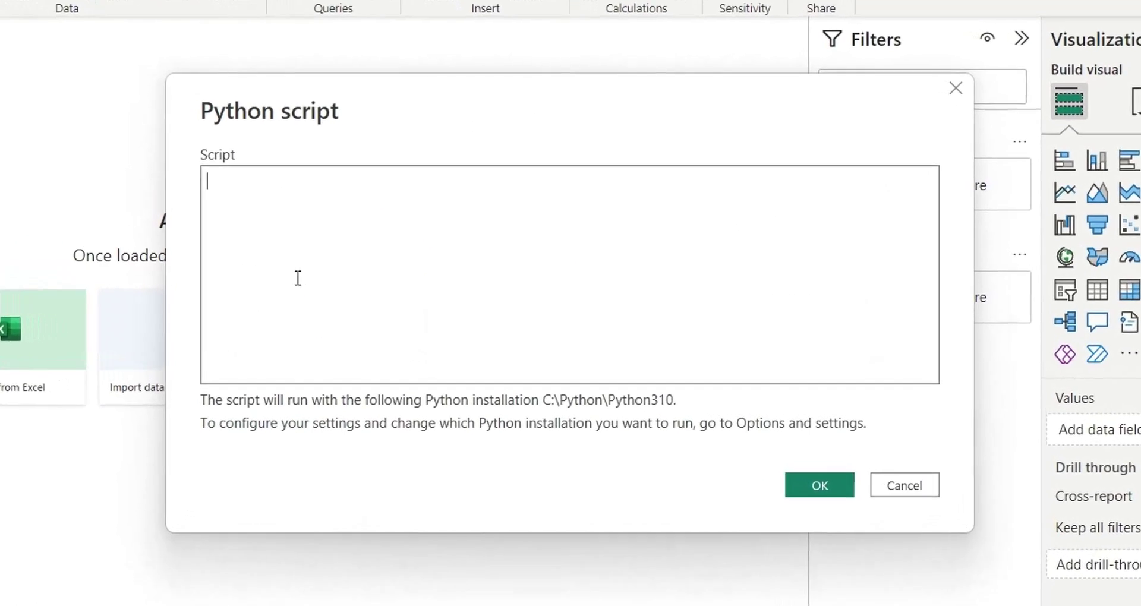
Step: Write a pandas script building df with x 1–5 and y 9, 22, 27, 44, 49, then run it
{"action": "type", "text": "impo"}
{"action": "type", "text": "rt"}
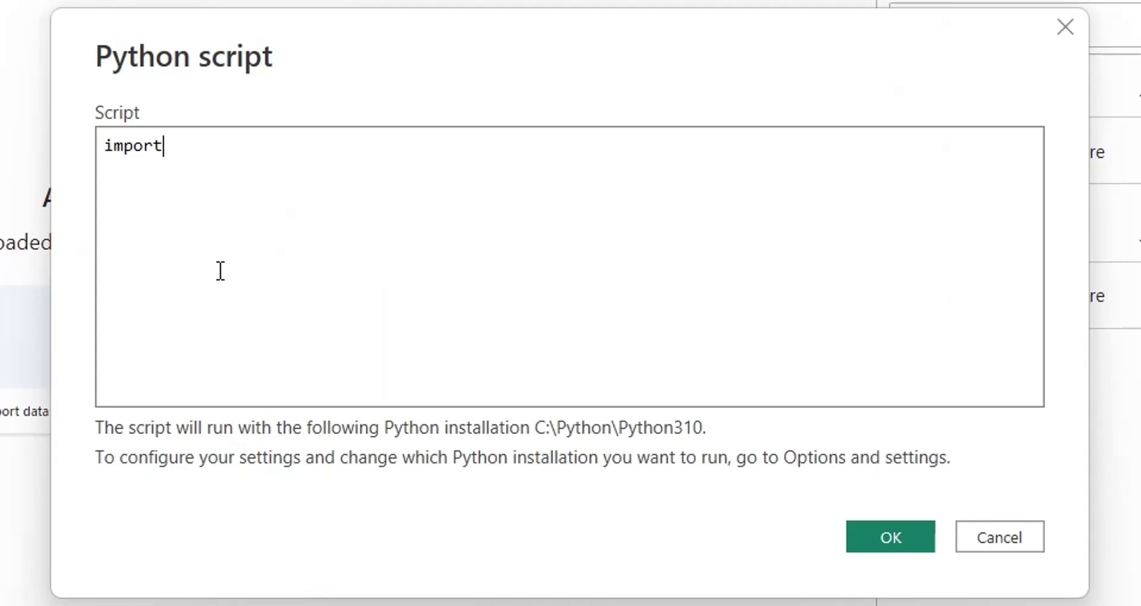
{"action": "type", "text": " pandas as pd"}
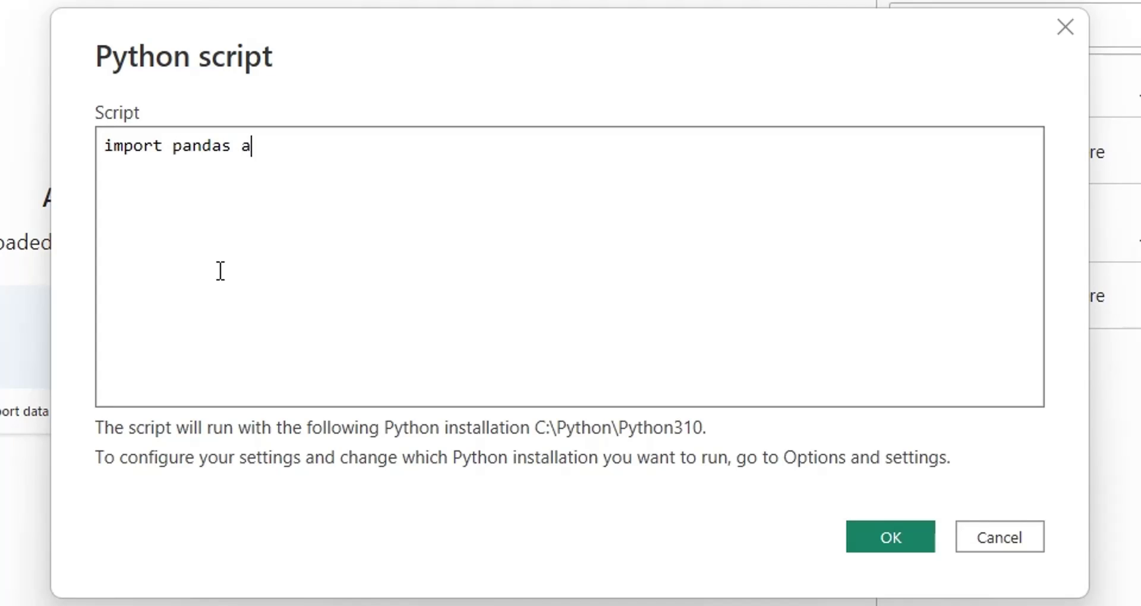
{"action": "key", "text": "Return"}
{"action": "type", "text": "p"}
{"action": "key", "text": "BackSpace"}
{"action": "type", "text": "df = pd.da"}
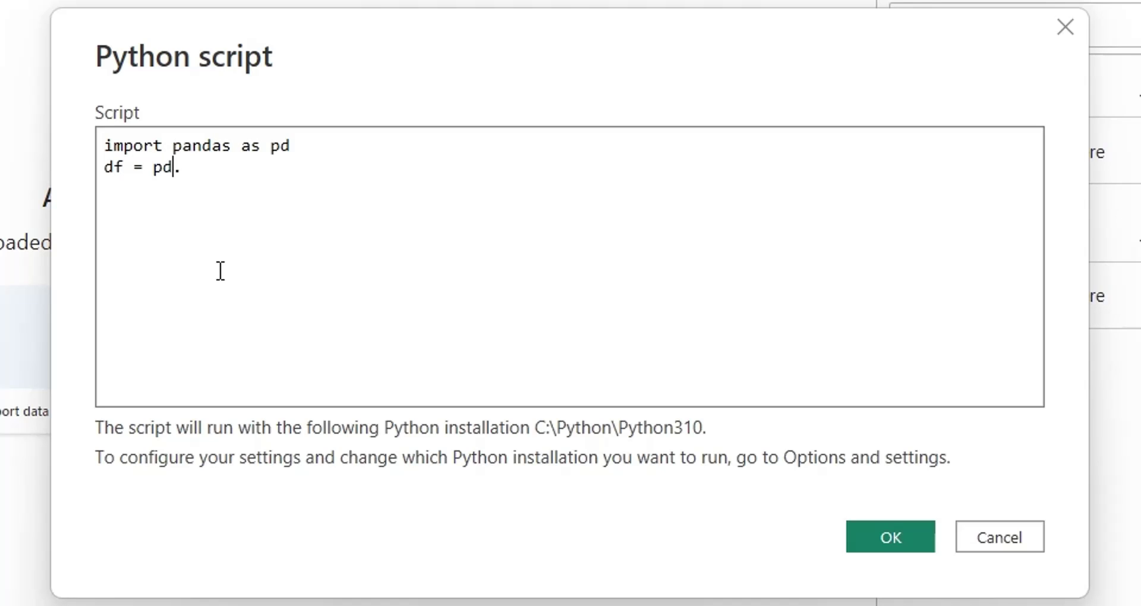
{"action": "key", "text": "BackSpace"}
{"action": "key", "text": "BackSpace"}
{"action": "type", "text": "DataFrame"}
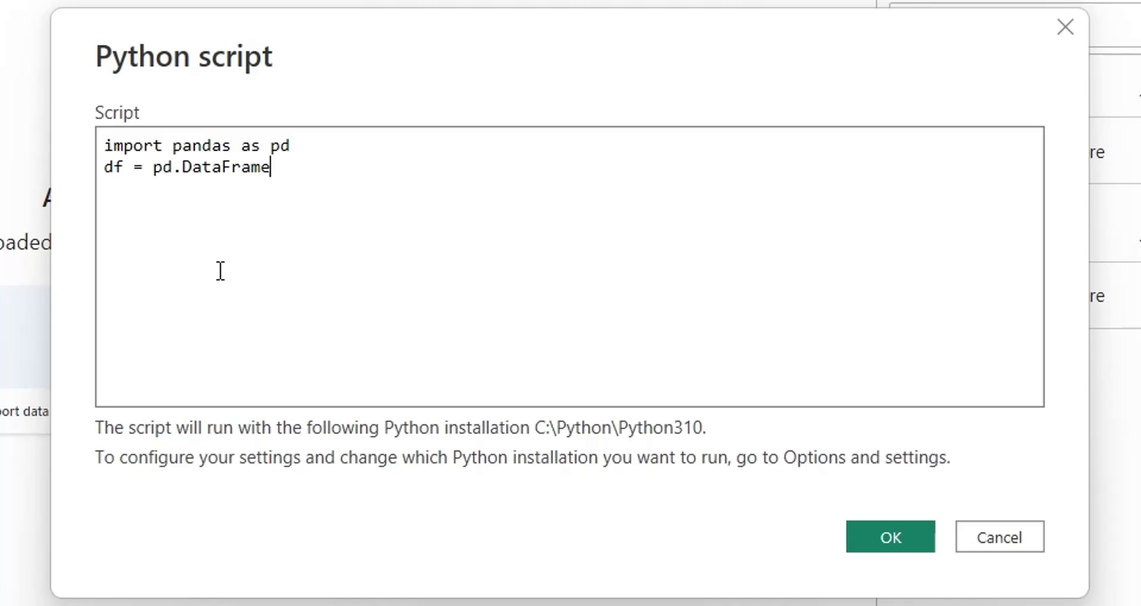
{"action": "type", "text": "({'x':[0,1,2,3,4"}
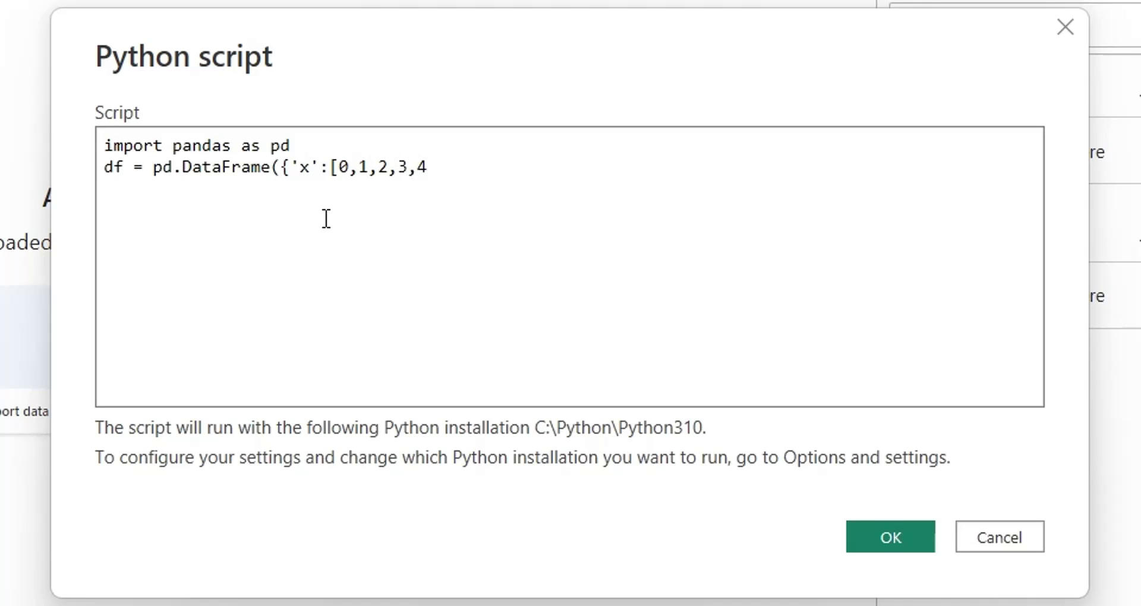
{"action": "type", "text": ",5"}
{"action": "left_click", "coordinate": [358, 169]}
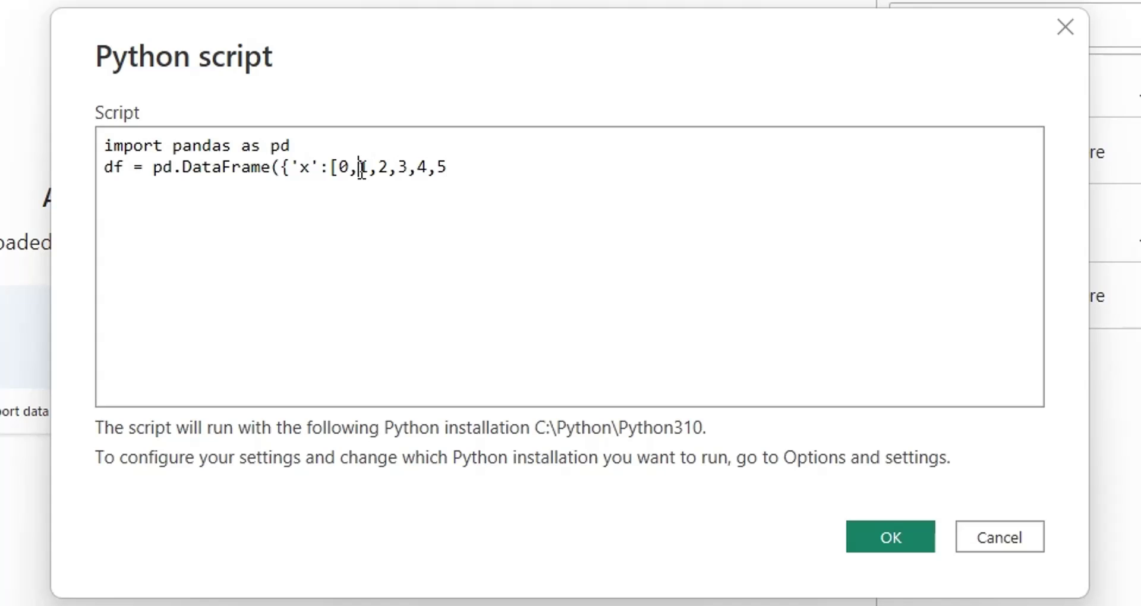
{"action": "key", "text": "BackSpace"}
{"action": "key", "text": "BackSpace"}
{"action": "left_click", "coordinate": [445, 169]}
{"action": "type", "text": "]"}
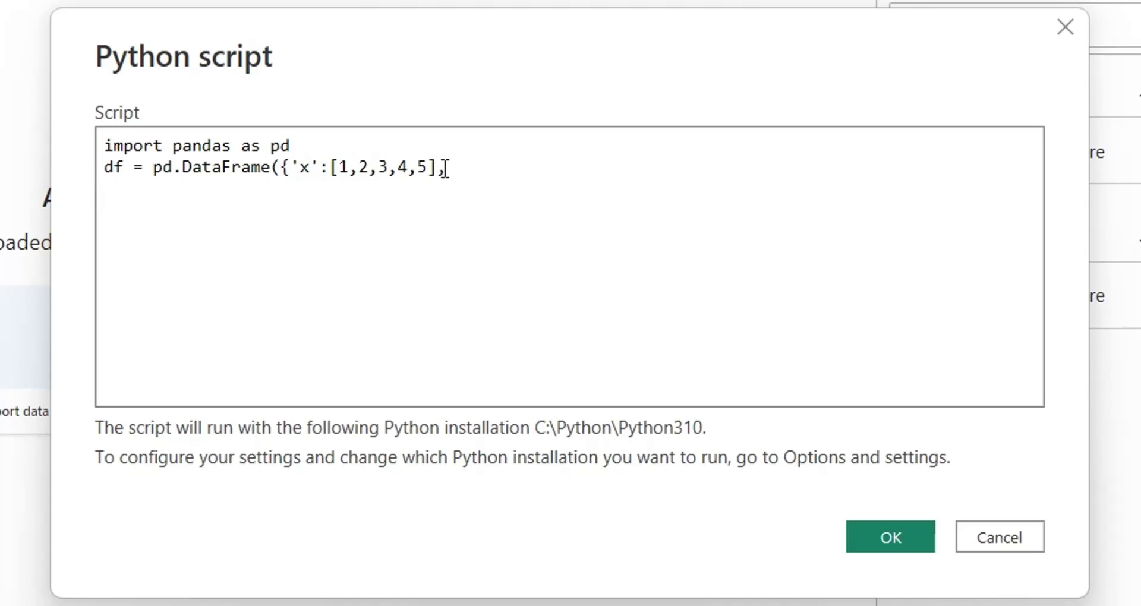
{"action": "type", "text": ",'y':[9,22,27,44,"}
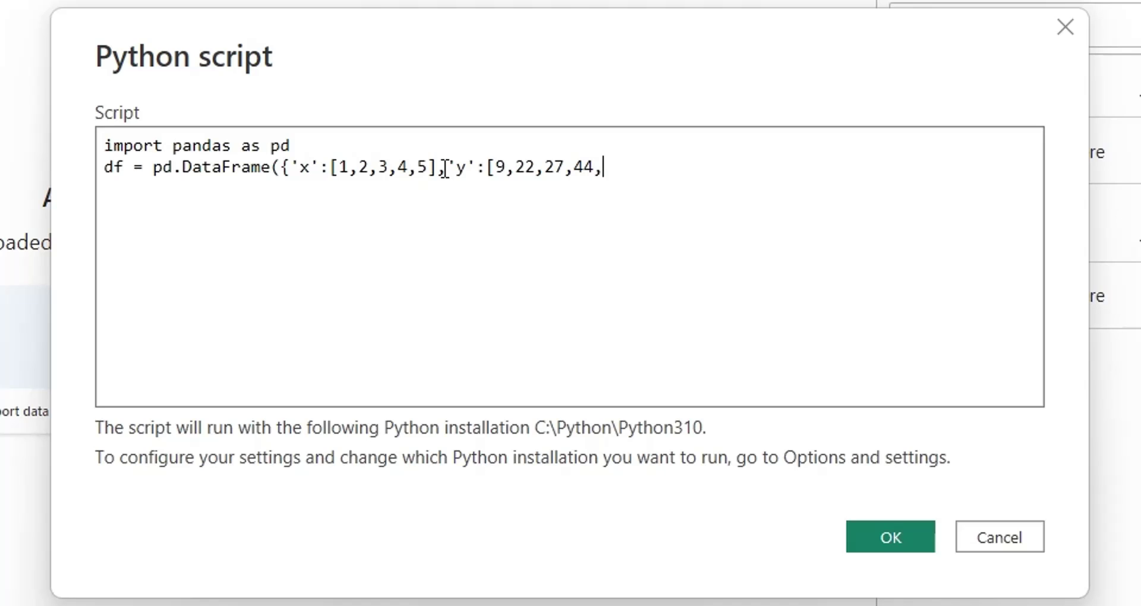
{"action": "type", "text": "4"}
{"action": "type", "text": "9]"}
{"action": "type", "text": "}) "}
{"action": "type", "text": "print(d"}
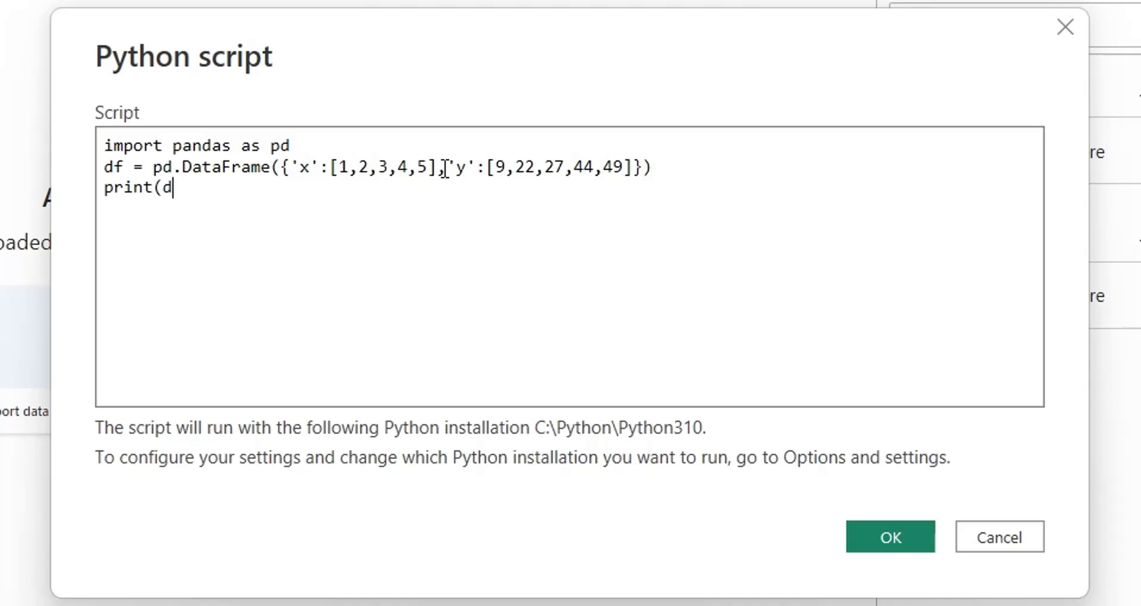
{"action": "type", "text": "f)"}
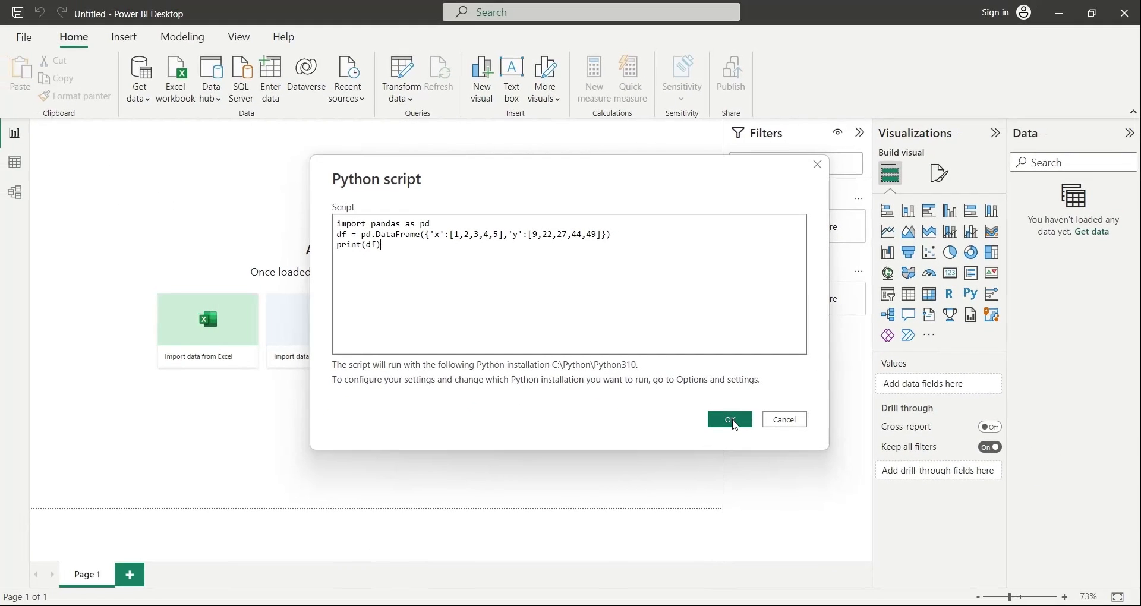
{"action": "left_click", "coordinate": [730, 420]}
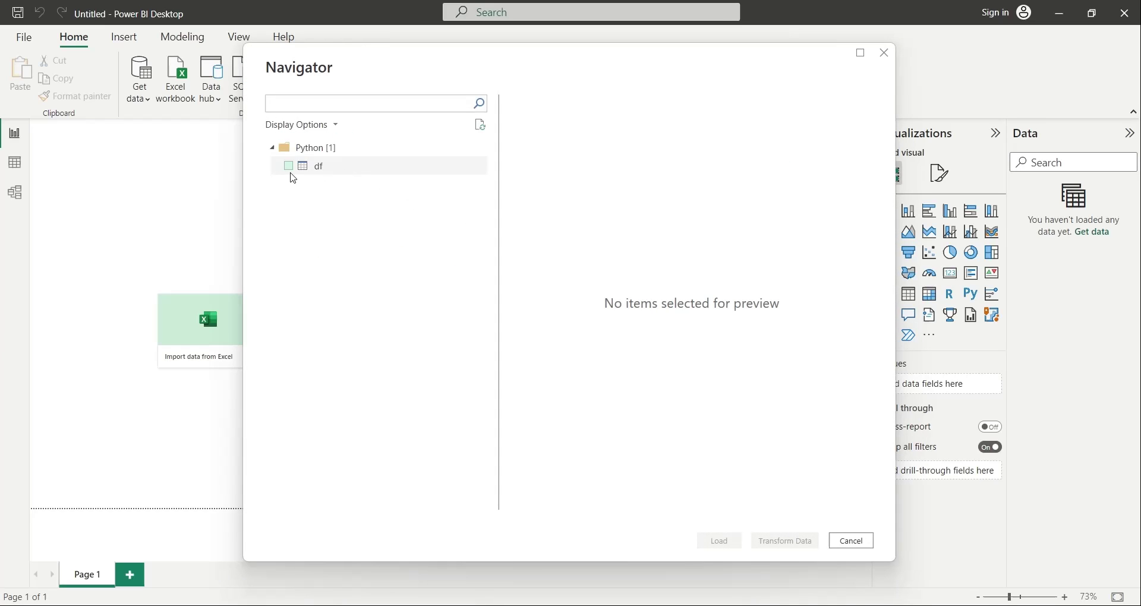
Step: Select the df table from the Python script output and open it in Power Query Editor
{"action": "left_click", "coordinate": [320, 169]}
{"action": "left_click", "coordinate": [289, 167]}
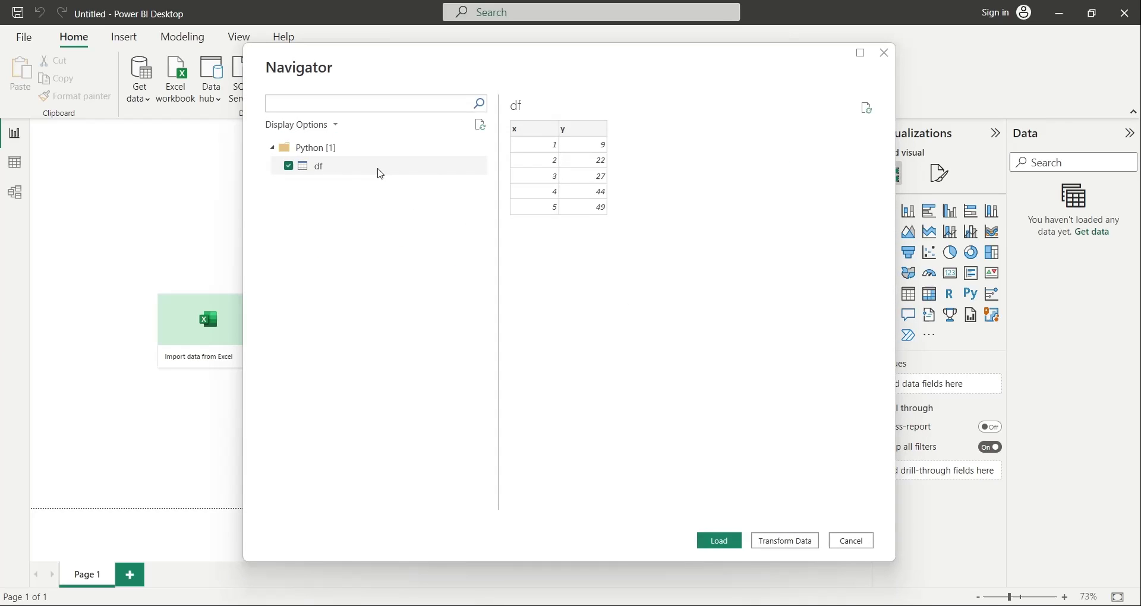
{"action": "left_click", "coordinate": [779, 538]}
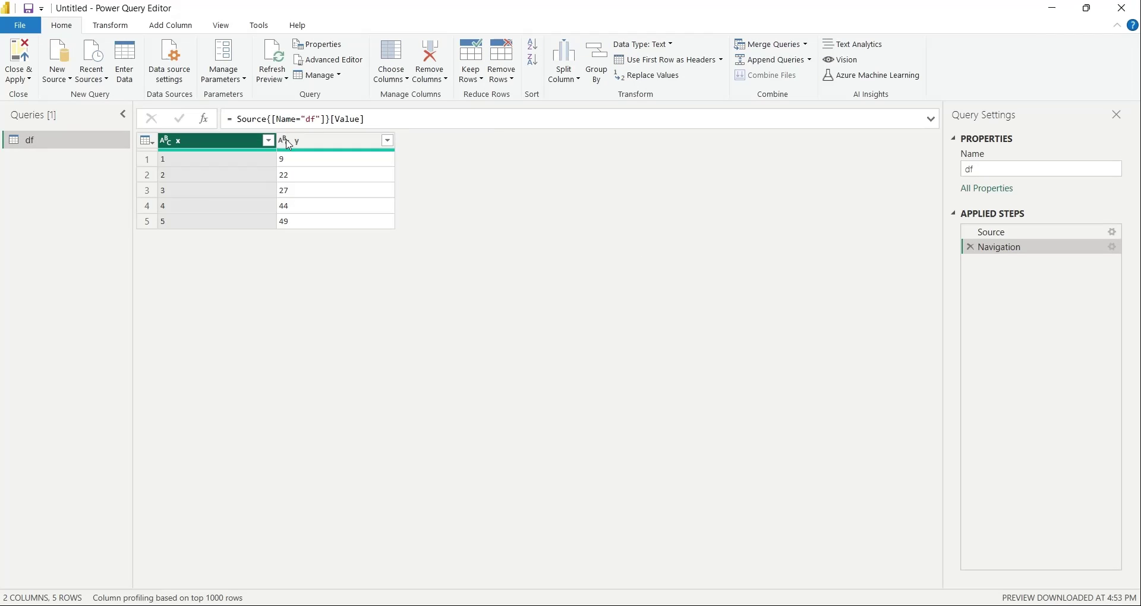
Step: Set the x and y columns to Whole Number and apply the query changes
{"action": "left_click", "coordinate": [672, 45]}
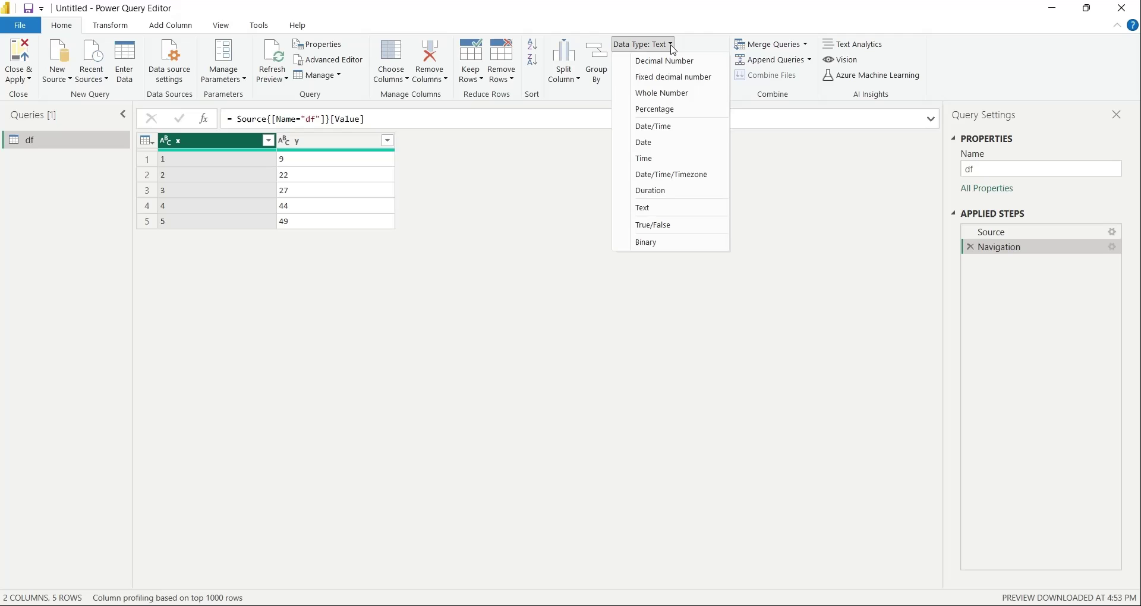
{"action": "left_click", "coordinate": [670, 93]}
{"action": "left_click", "coordinate": [360, 149]}
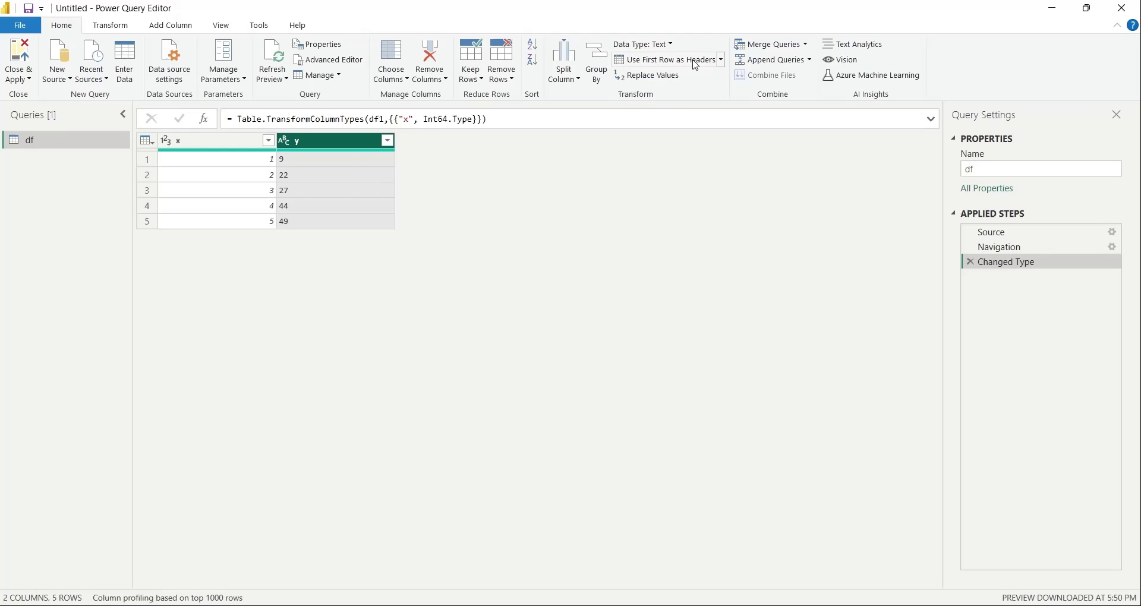
{"action": "left_click", "coordinate": [666, 46]}
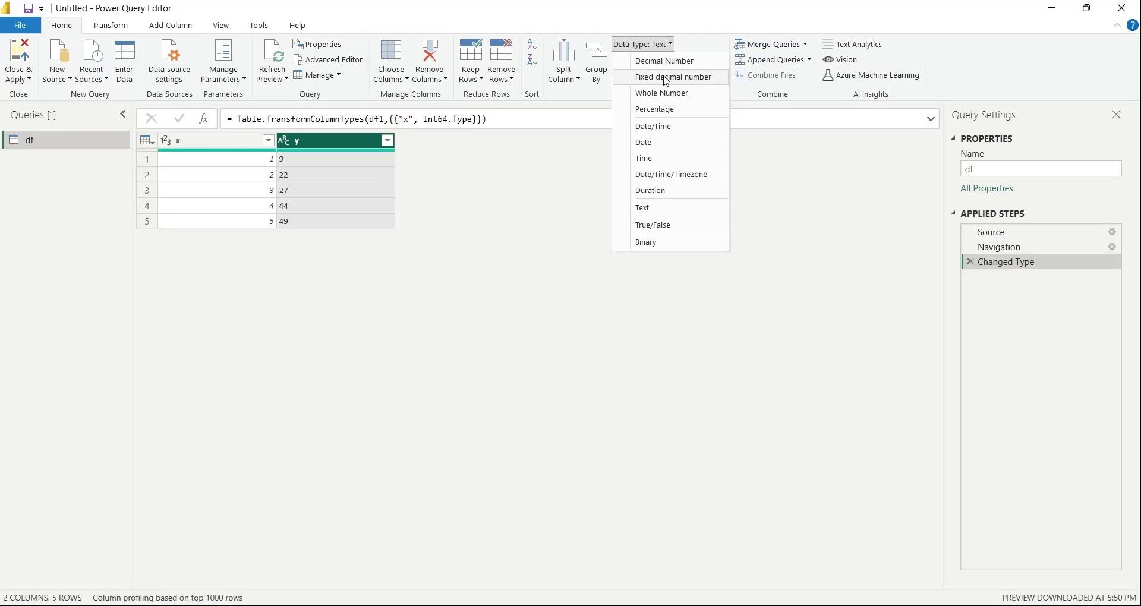
{"action": "left_click", "coordinate": [663, 94]}
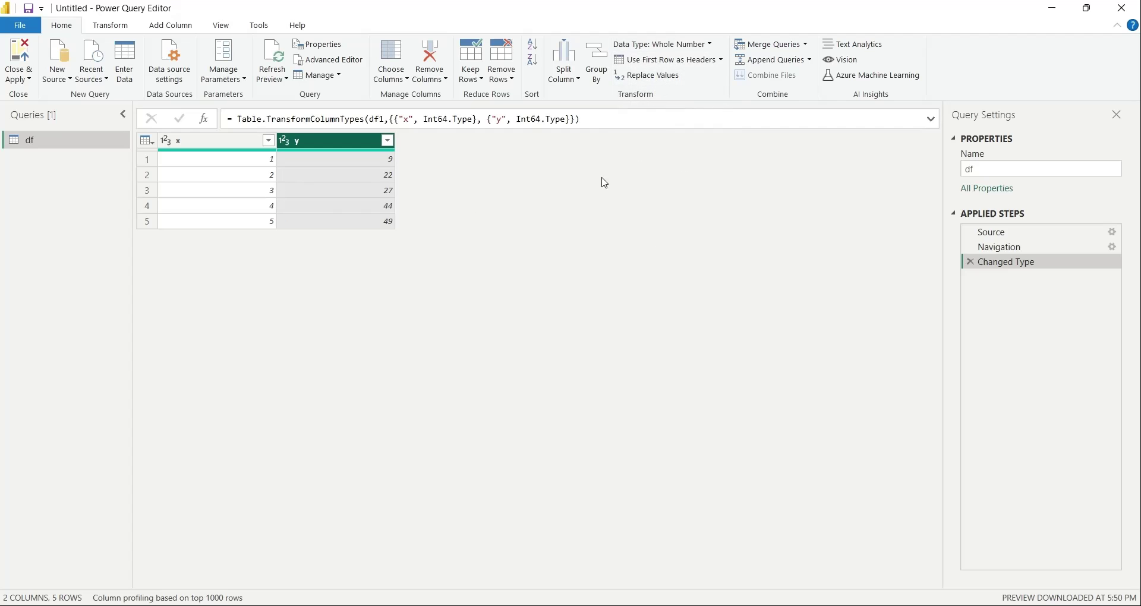
{"action": "left_click", "coordinate": [19, 59]}
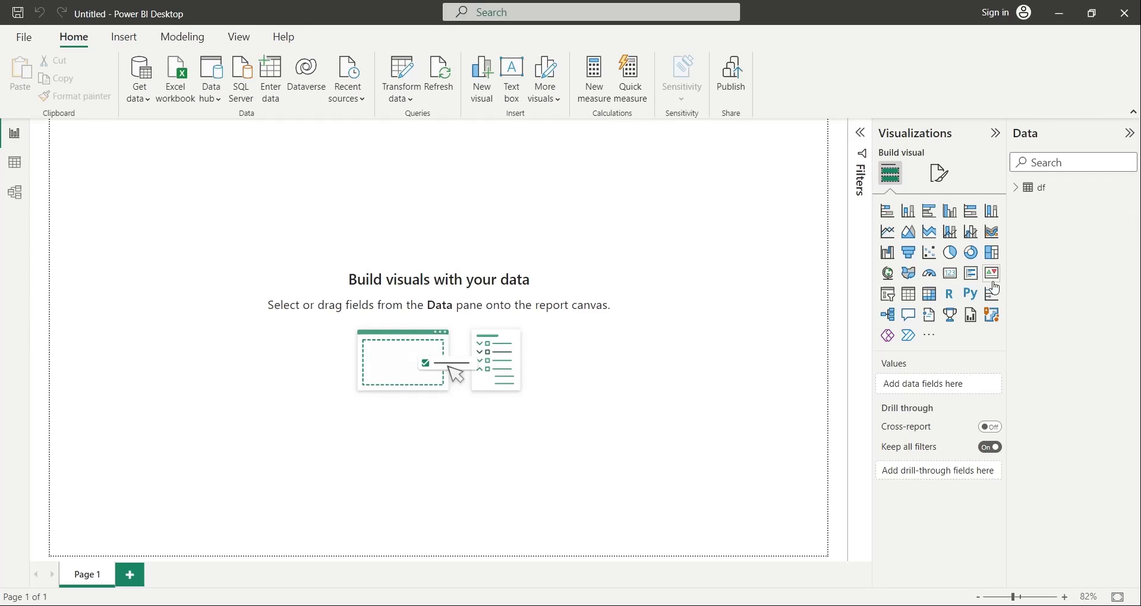
Step: Add a stacked column chart to the page and enlarge it to fill the page
{"action": "left_click", "coordinate": [1016, 188]}
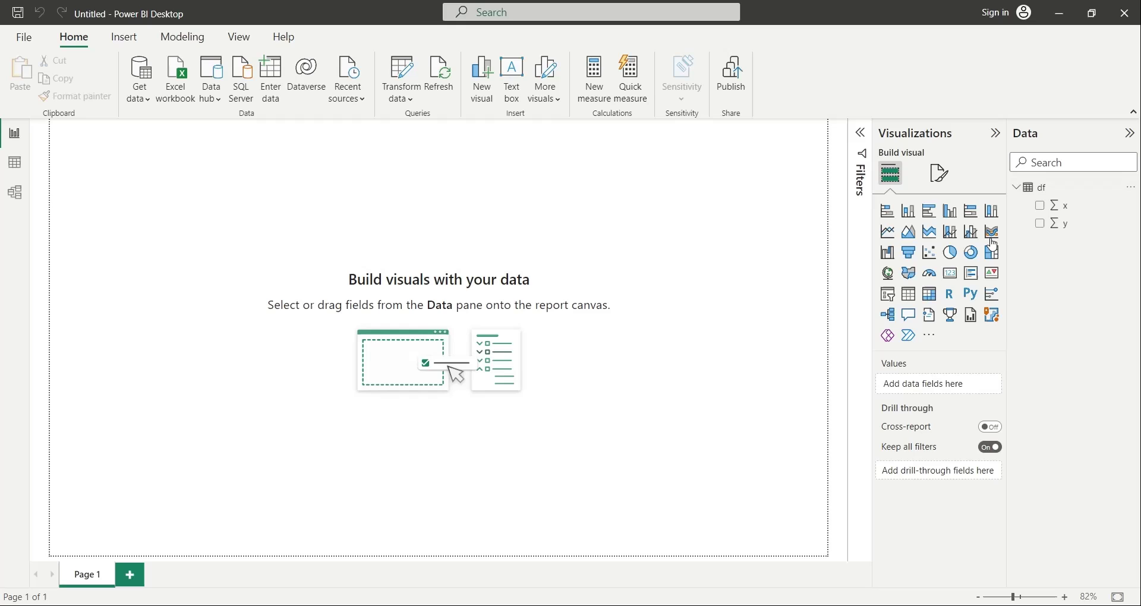
{"action": "left_click", "coordinate": [914, 221]}
{"action": "left_click_drag", "start_coordinate": [232, 291], "coordinate": [829, 559]}
{"action": "left_click_drag", "start_coordinate": [652, 386], "coordinate": [51, 121]}
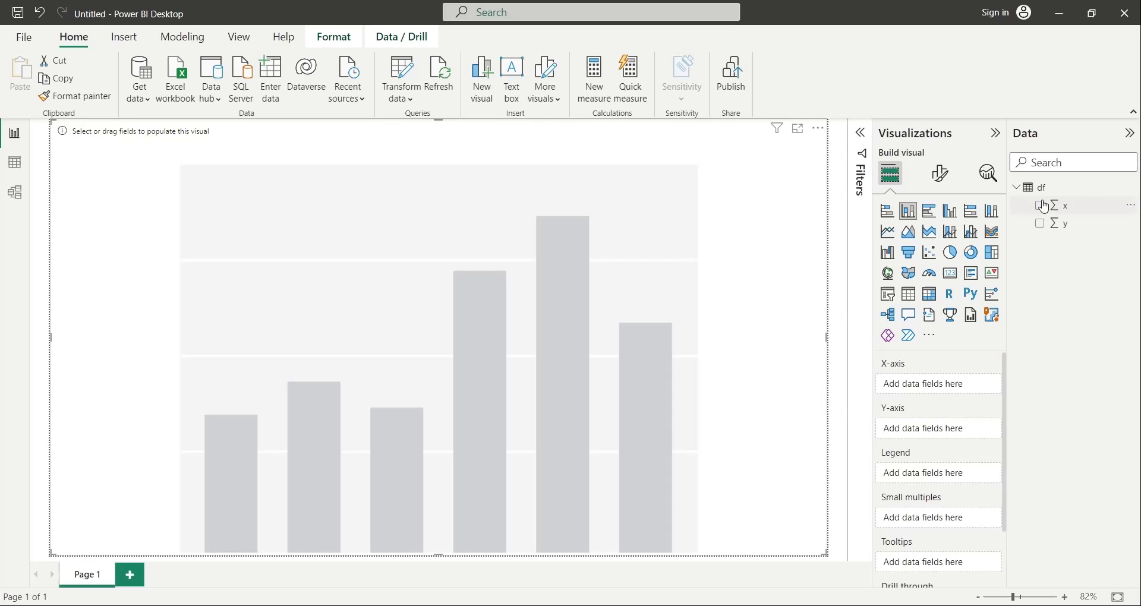
Step: Put x on the X-axis and y on the Y-axis, renaming Sum of y to 'y'
{"action": "left_click_drag", "start_coordinate": [1045, 206], "coordinate": [934, 383]}
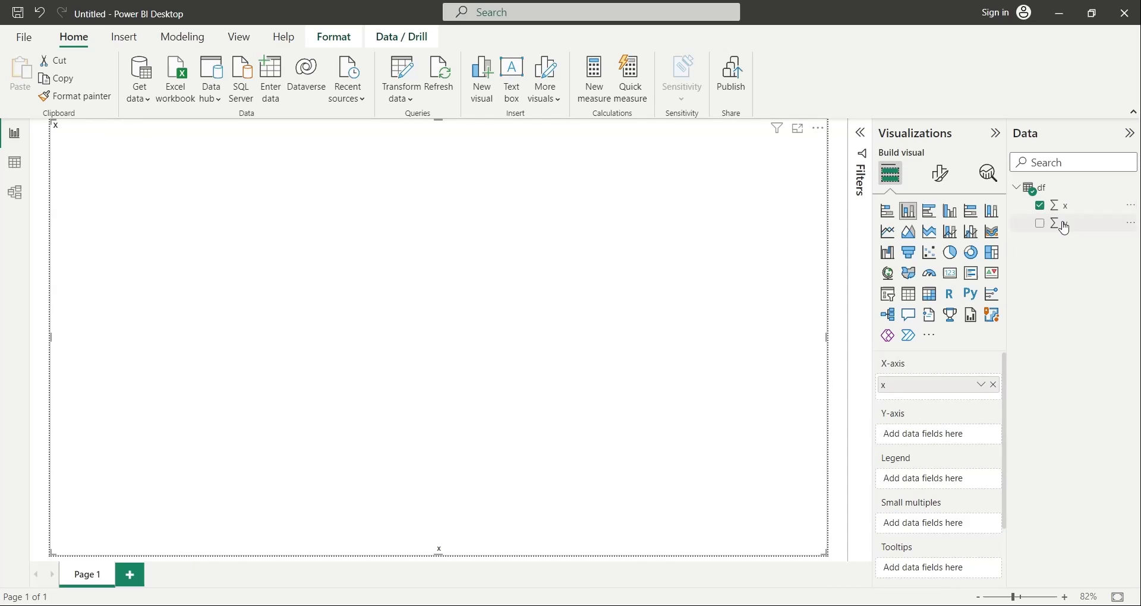
{"action": "left_click_drag", "start_coordinate": [1066, 228], "coordinate": [932, 440]}
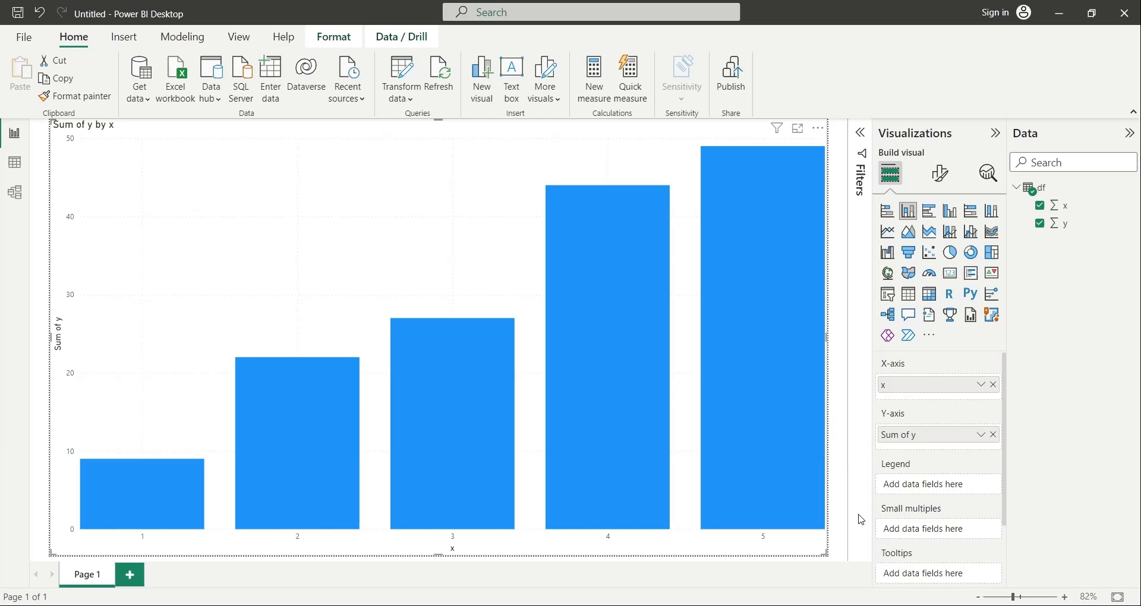
{"action": "double_click", "coordinate": [918, 435]}
{"action": "type", "text": "y"}
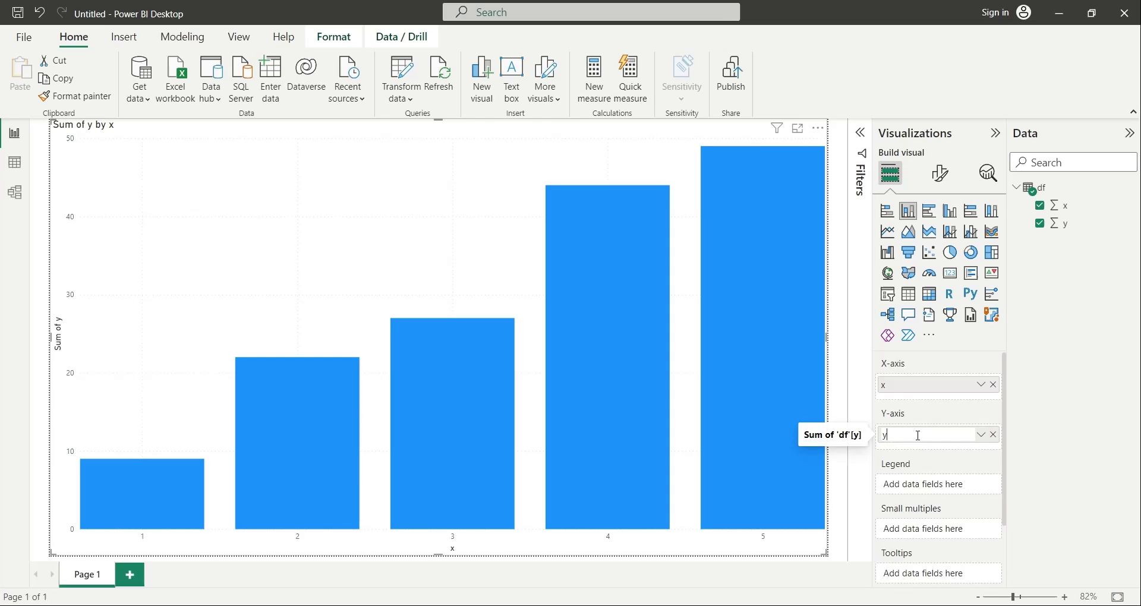
{"action": "key", "text": "Return"}
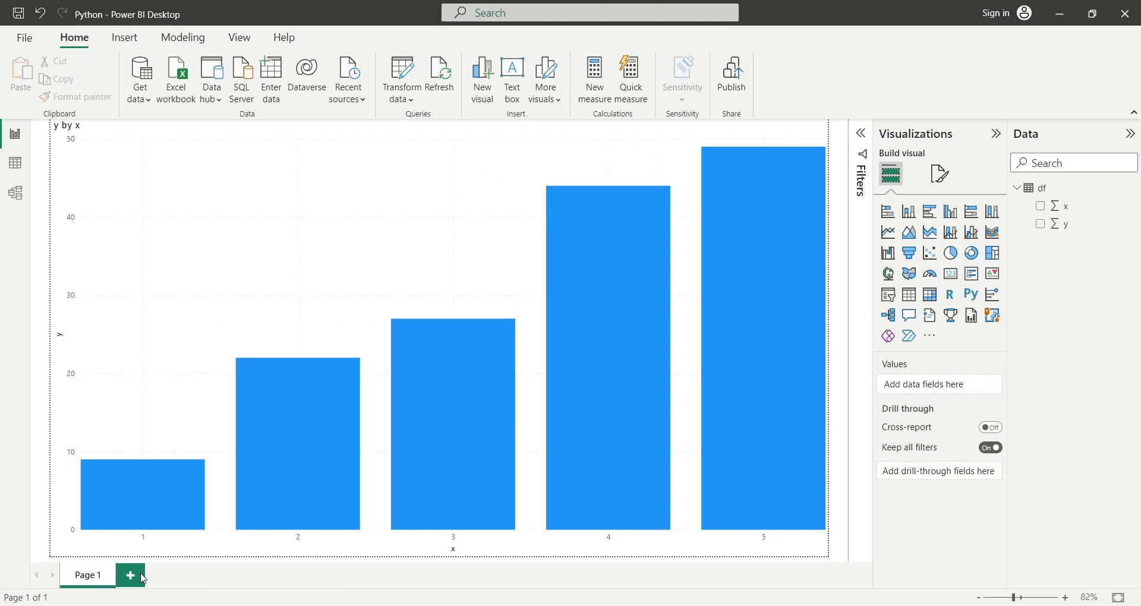
Step: Add Page 2 with a Python visual stretched to fill the page
{"action": "left_click", "coordinate": [189, 575]}
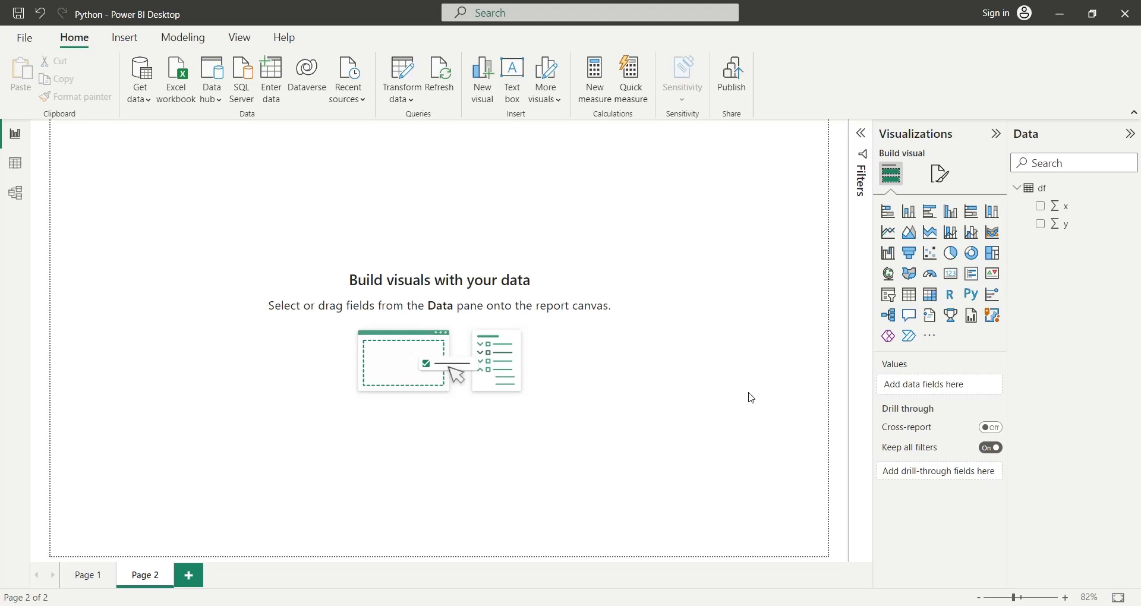
{"action": "left_click", "coordinate": [971, 296]}
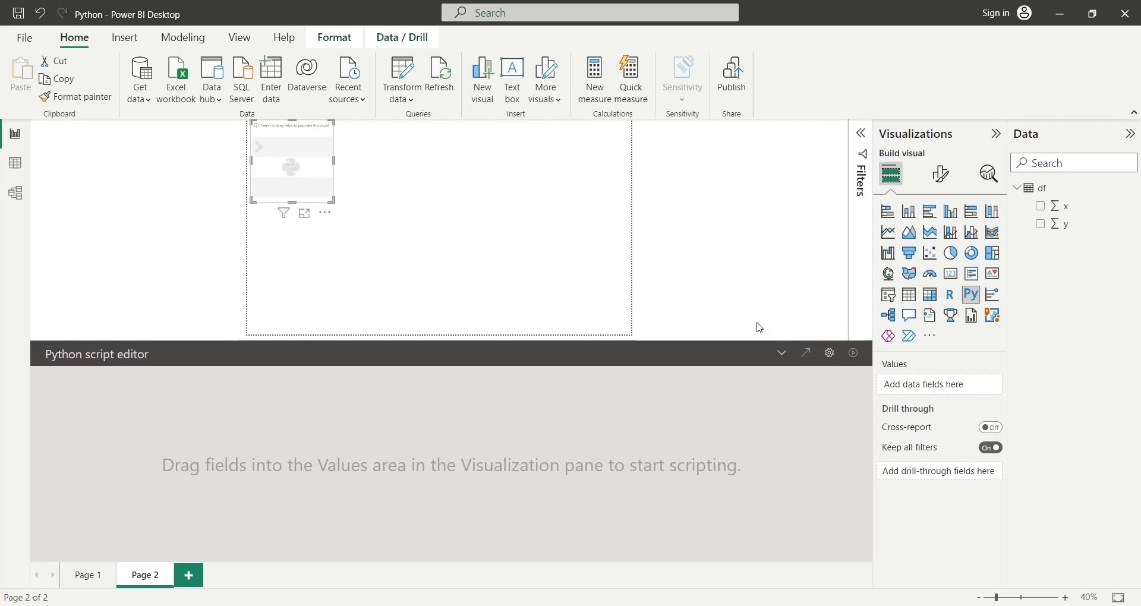
{"action": "left_click_drag", "start_coordinate": [334, 202], "coordinate": [441, 255]}
{"action": "left_click_drag", "start_coordinate": [523, 292], "coordinate": [674, 333]}
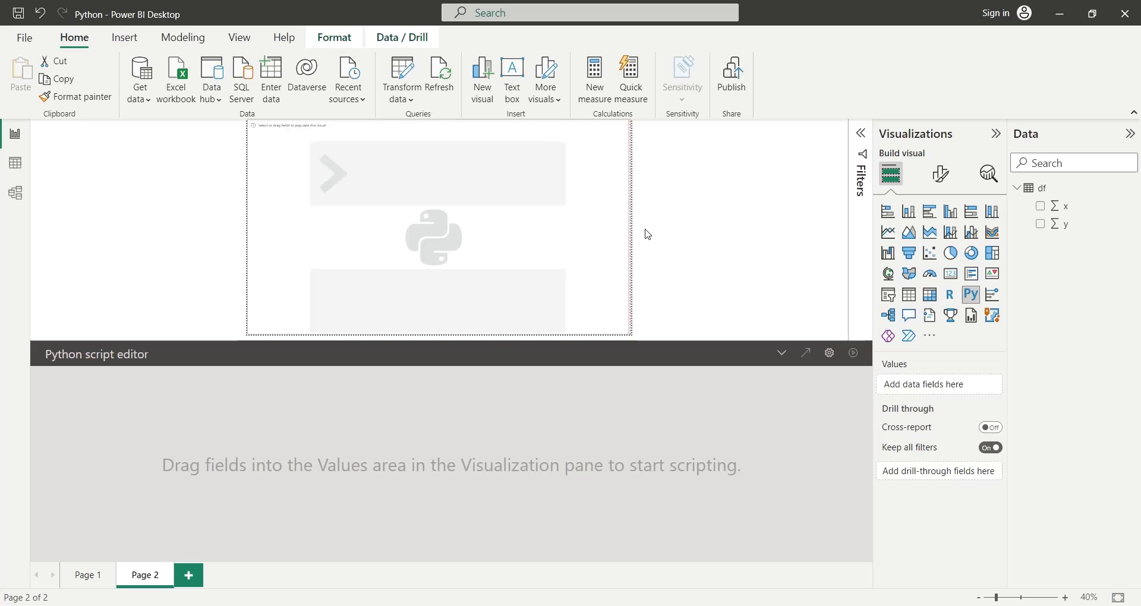
Step: Feed the x and y fields into the Python visual and check their summarization
{"action": "left_click", "coordinate": [1043, 210]}
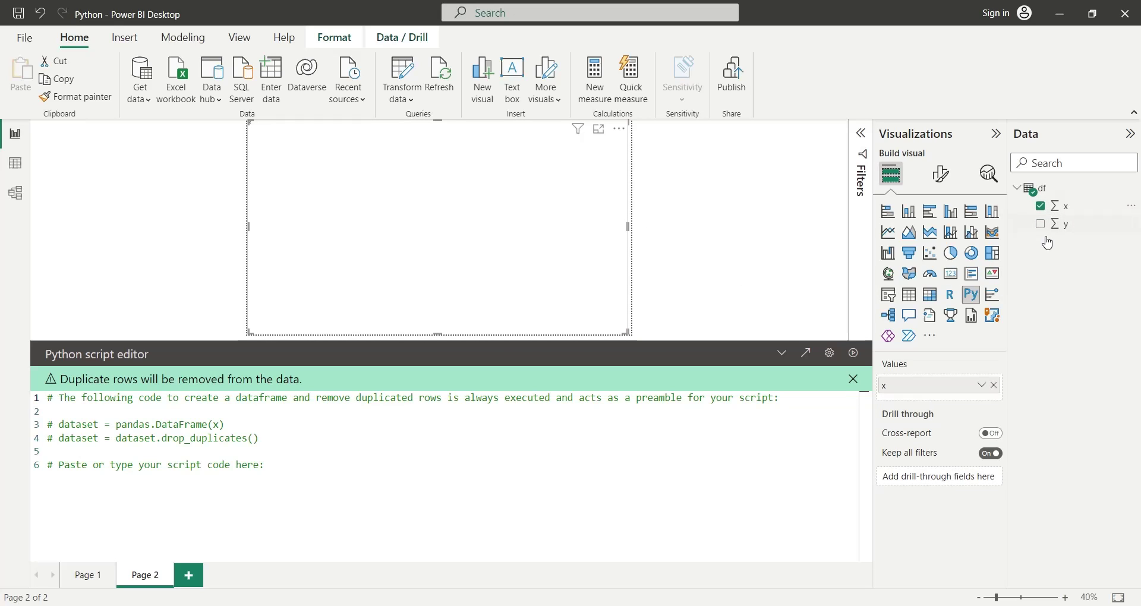
{"action": "left_click", "coordinate": [1042, 225]}
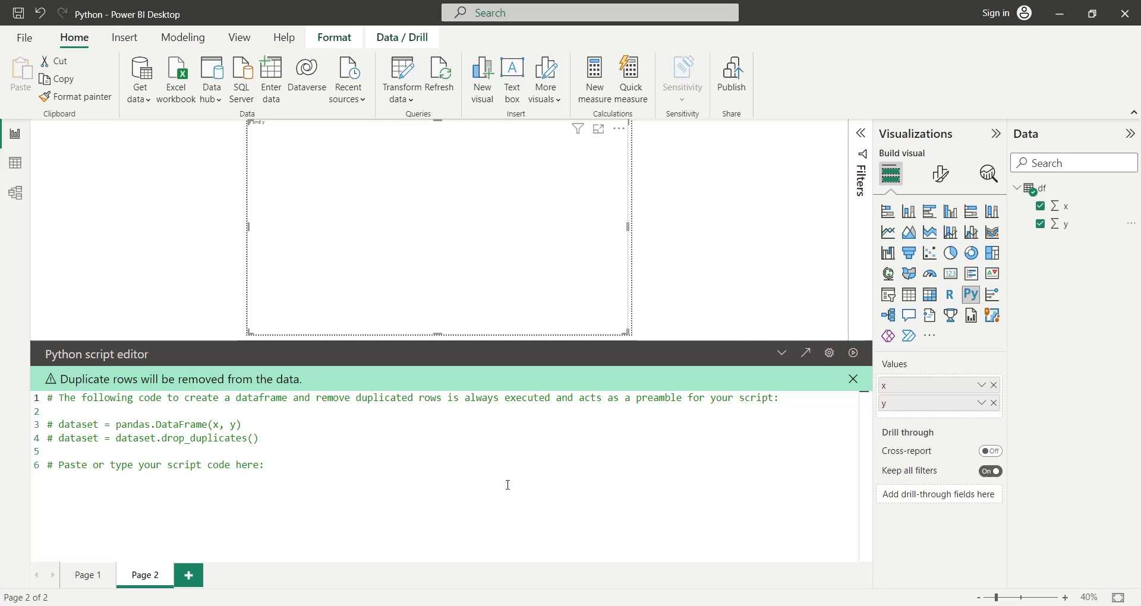
{"action": "left_click", "coordinate": [981, 385]}
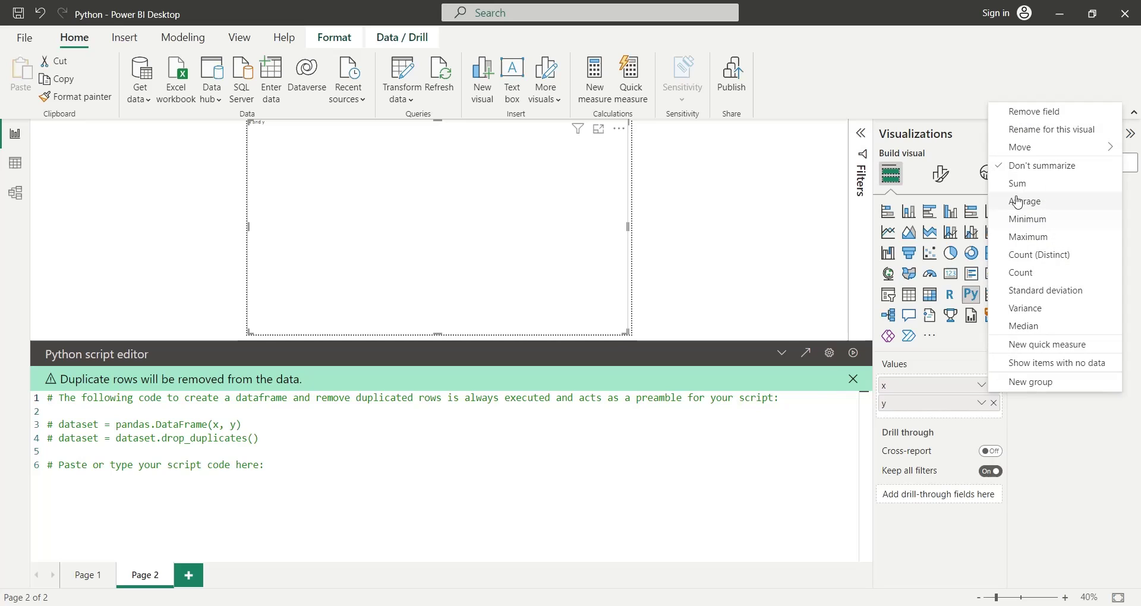
{"action": "left_click", "coordinate": [982, 403]}
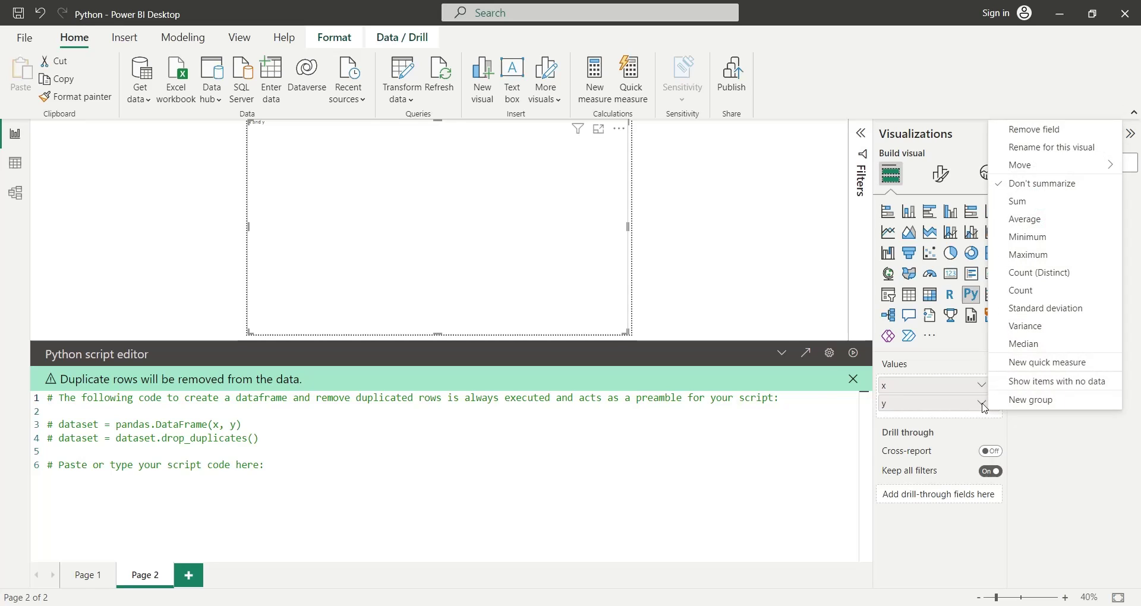
{"action": "left_click", "coordinate": [331, 475]}
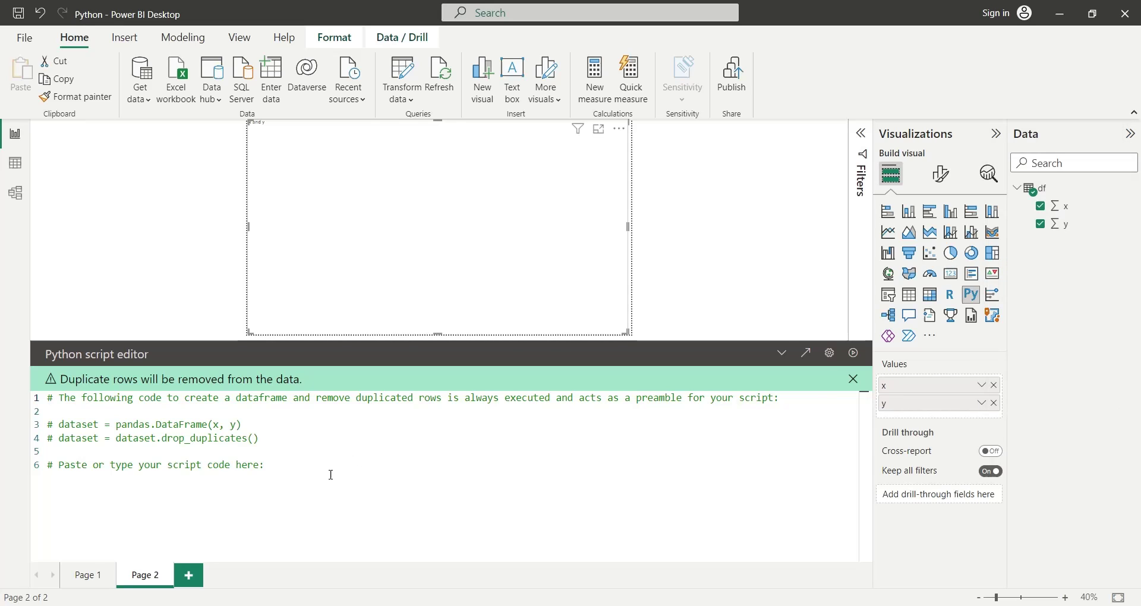
Step: Add the line 'import matplotlib.pyplot as plt' to the Python script
{"action": "key", "text": "Return"}
{"action": "type", "text": "import matplotlib.py"}
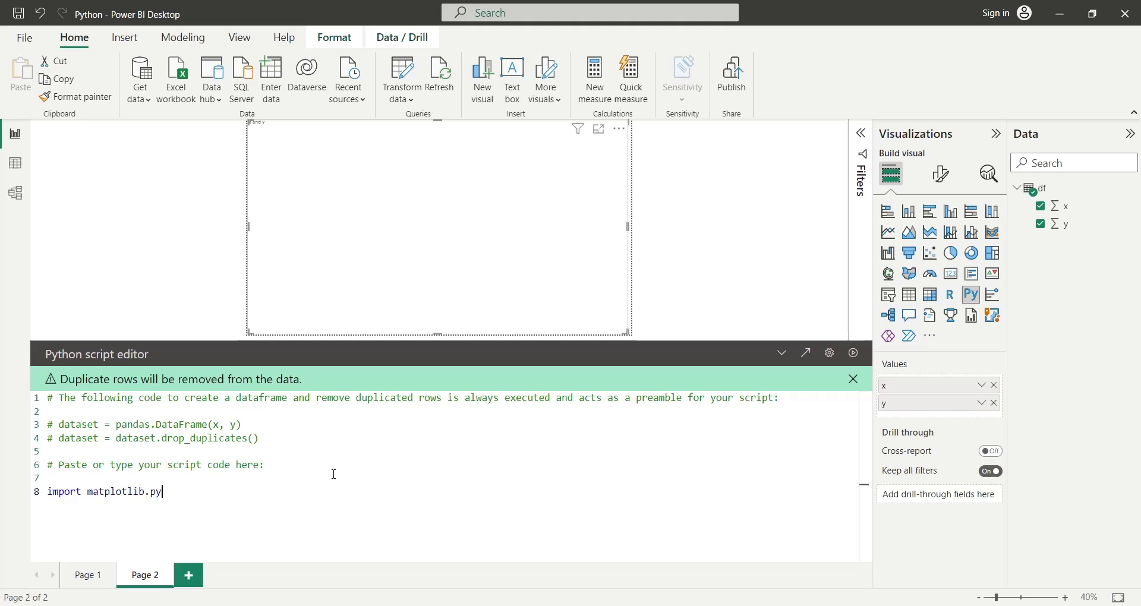
{"action": "type", "text": "plot as p"}
{"action": "type", "text": "lt"}
{"action": "key", "text": "Return"}
Step: Add 'plt.plot(dataset.x, dataset.y)' and 'plt.show()' lines to the script
{"action": "type", "text": "plt.pl"}
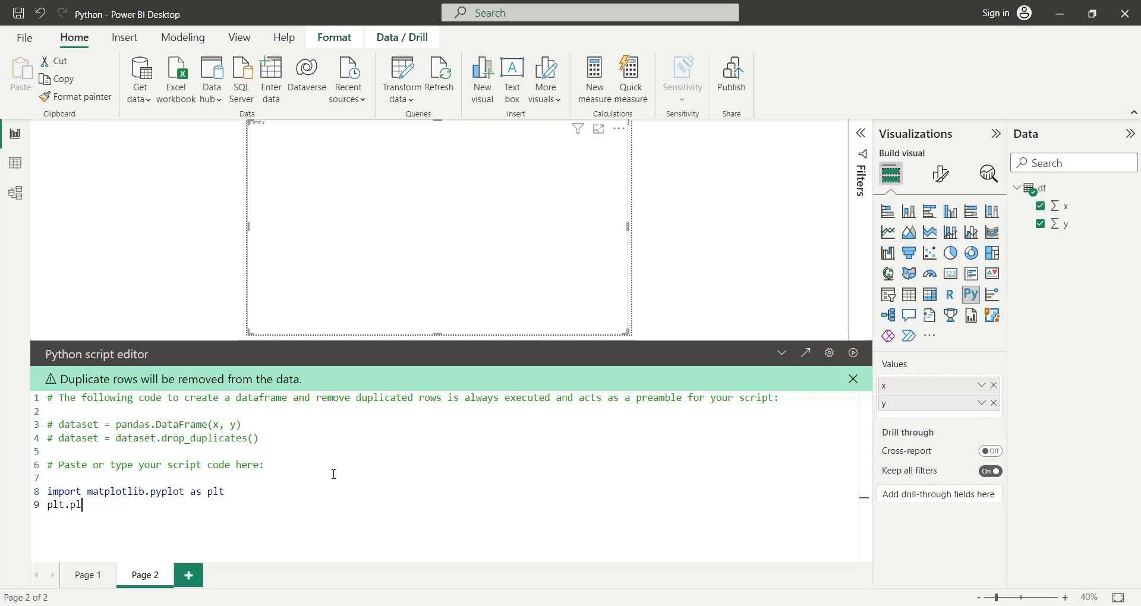
{"action": "type", "text": "ot(dataset"}
{"action": "double_click", "coordinate": [79, 425]}
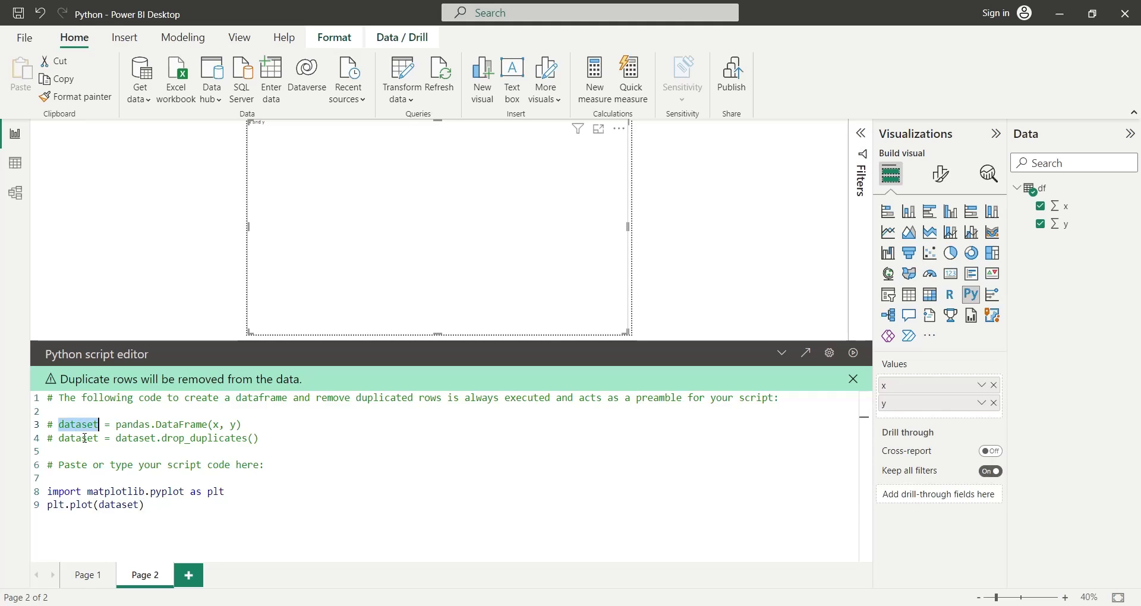
{"action": "left_click", "coordinate": [140, 505]}
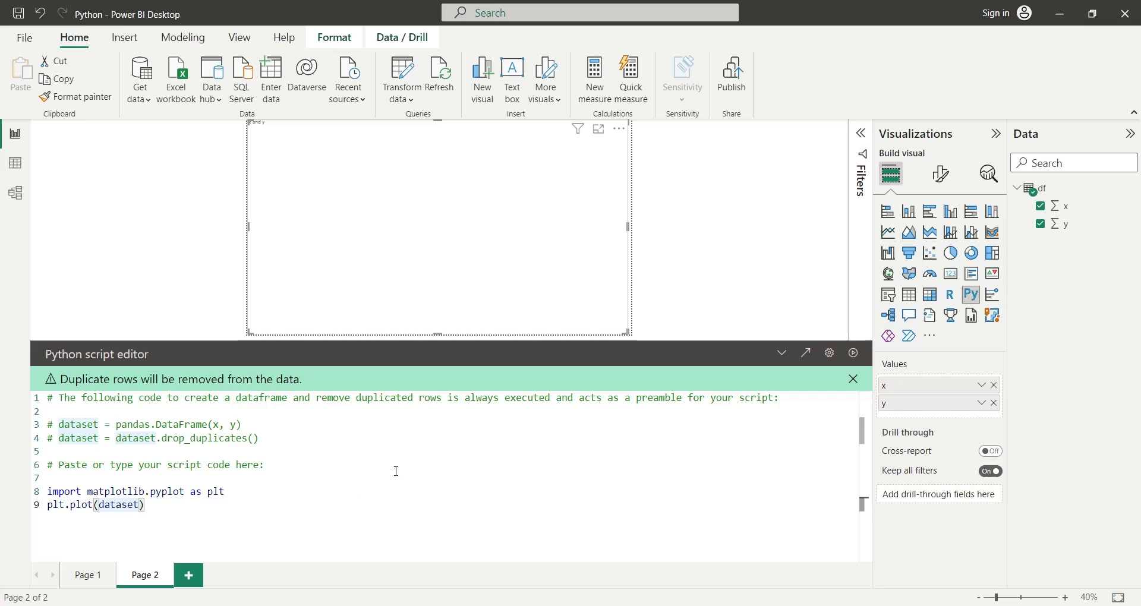
{"action": "type", "text": ".x, "}
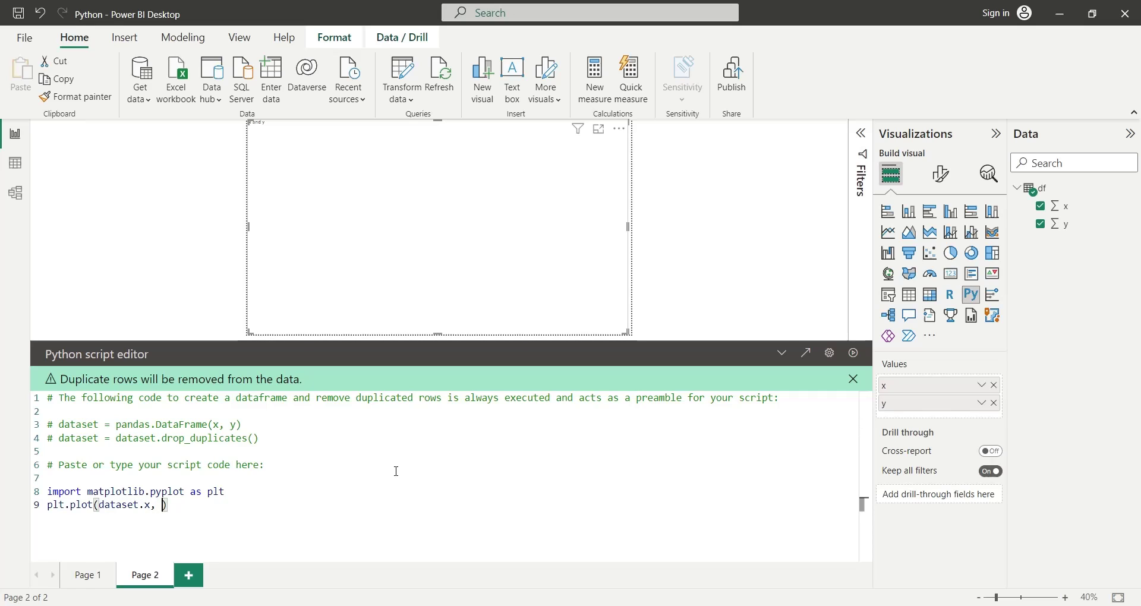
{"action": "type", "text": "dataset.y"}
{"action": "key", "text": "End"}
{"action": "key", "text": "Return"}
{"action": "type", "text": "pl"}
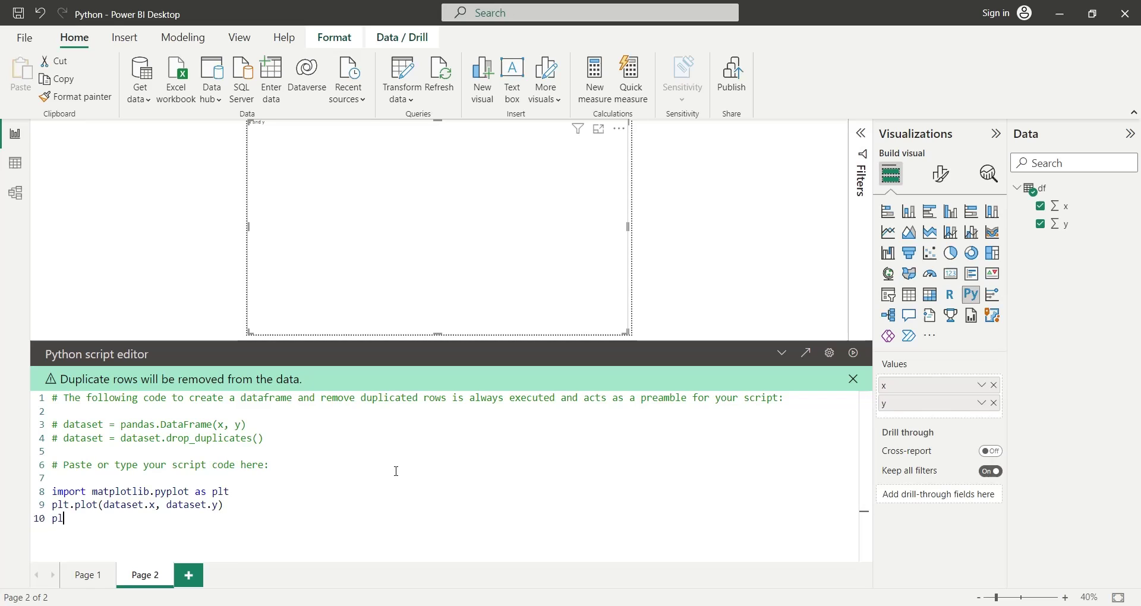
{"action": "type", "text": "t.show()"}
Step: Run the Python script and revisit Page 2 to view the matplotlib line chart
{"action": "left_click", "coordinate": [854, 354]}
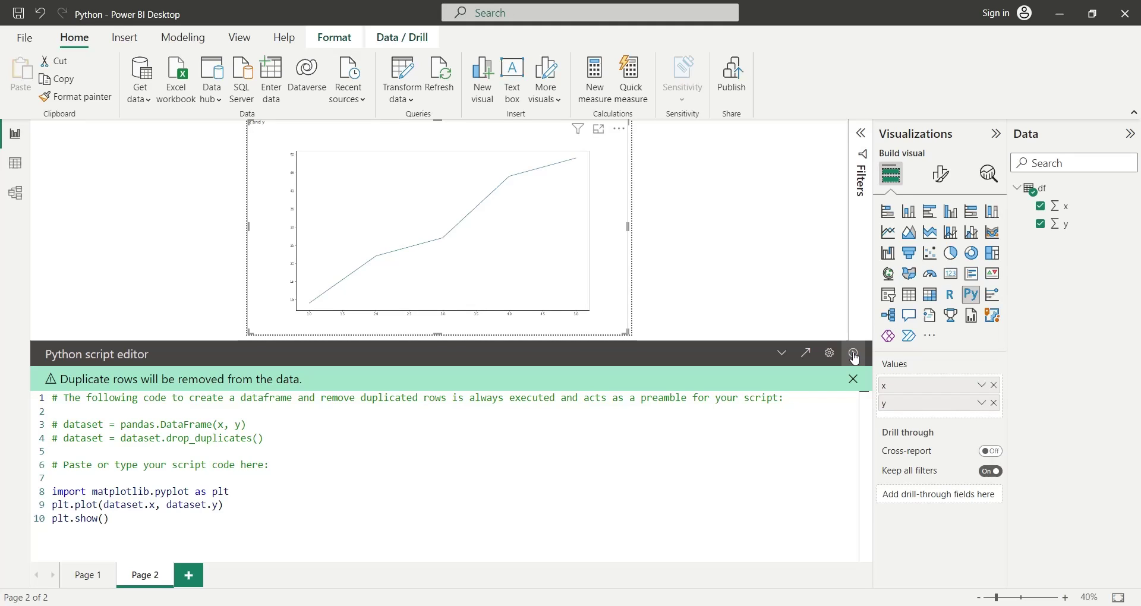
{"action": "left_click", "coordinate": [89, 575]}
{"action": "left_click", "coordinate": [136, 579]}
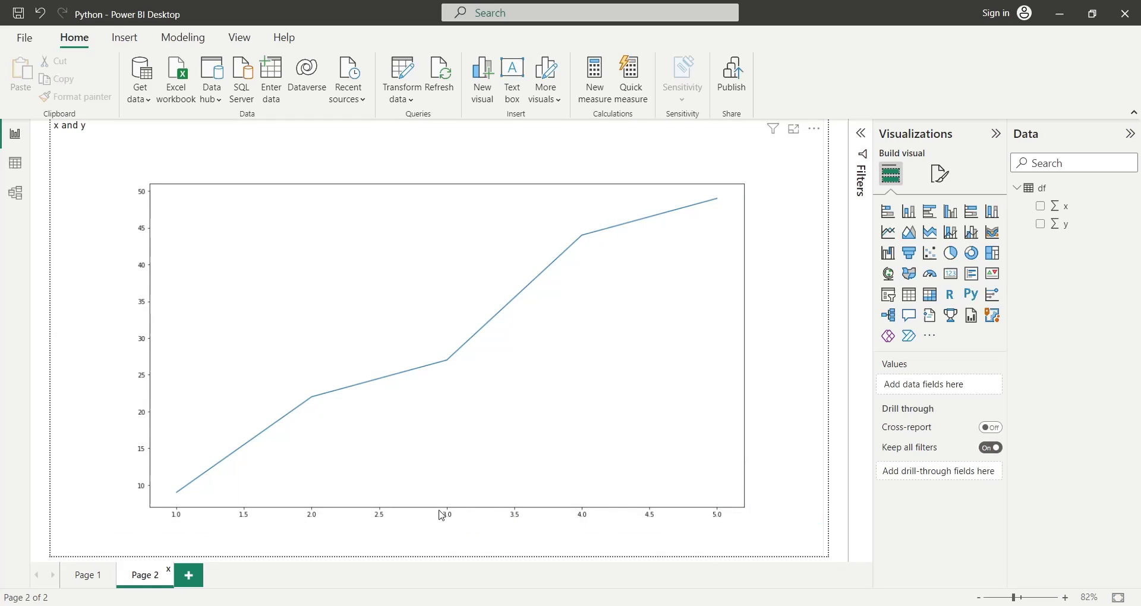